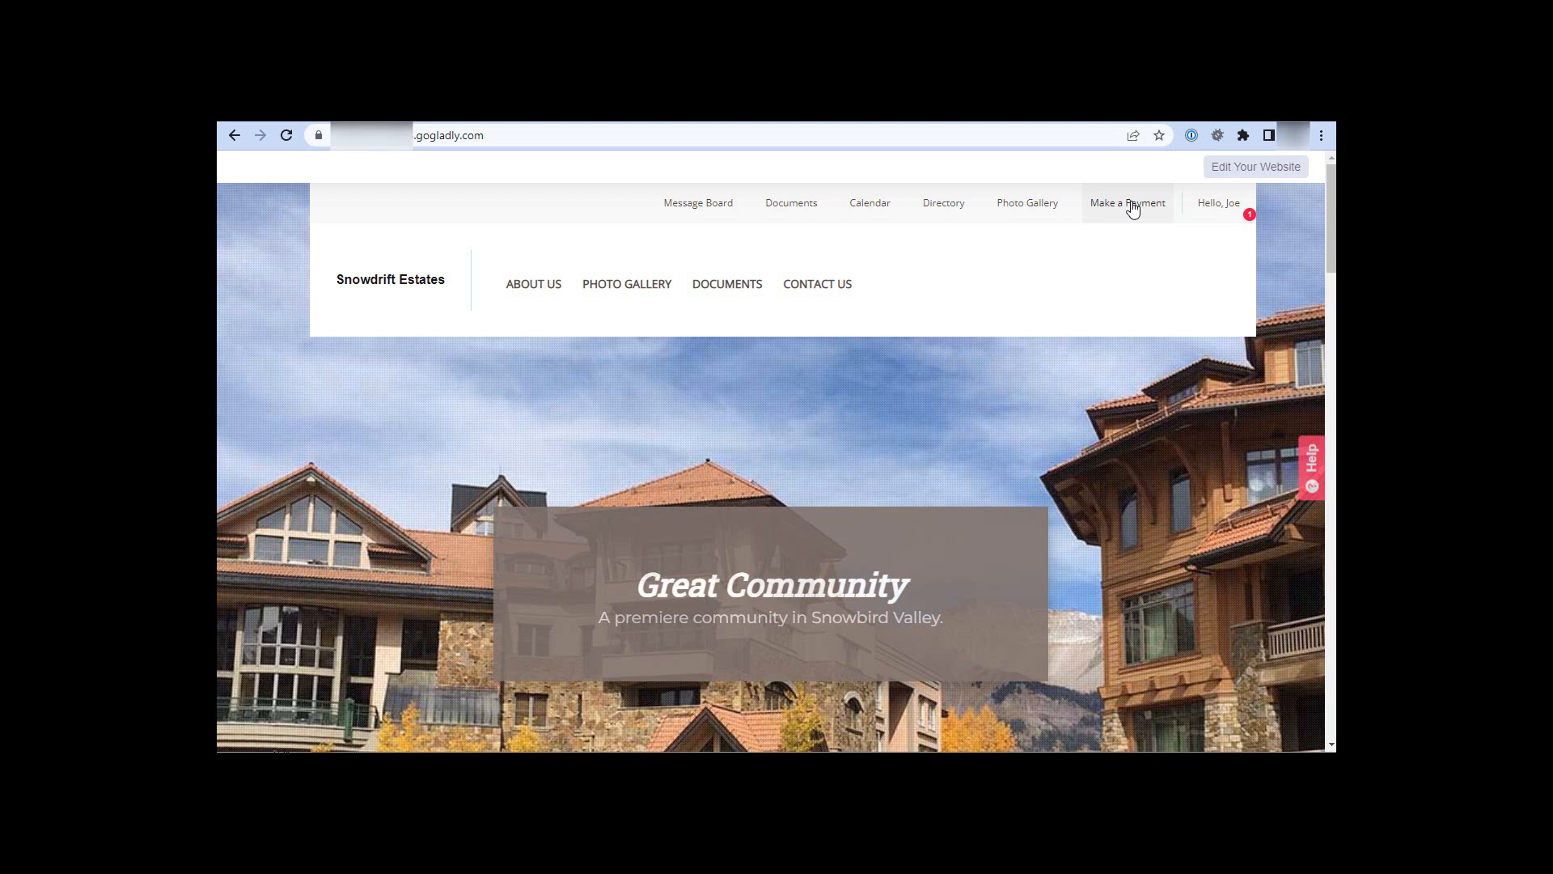
Open the Payments module settings in the site's Admin Panel.
click(1210, 212)
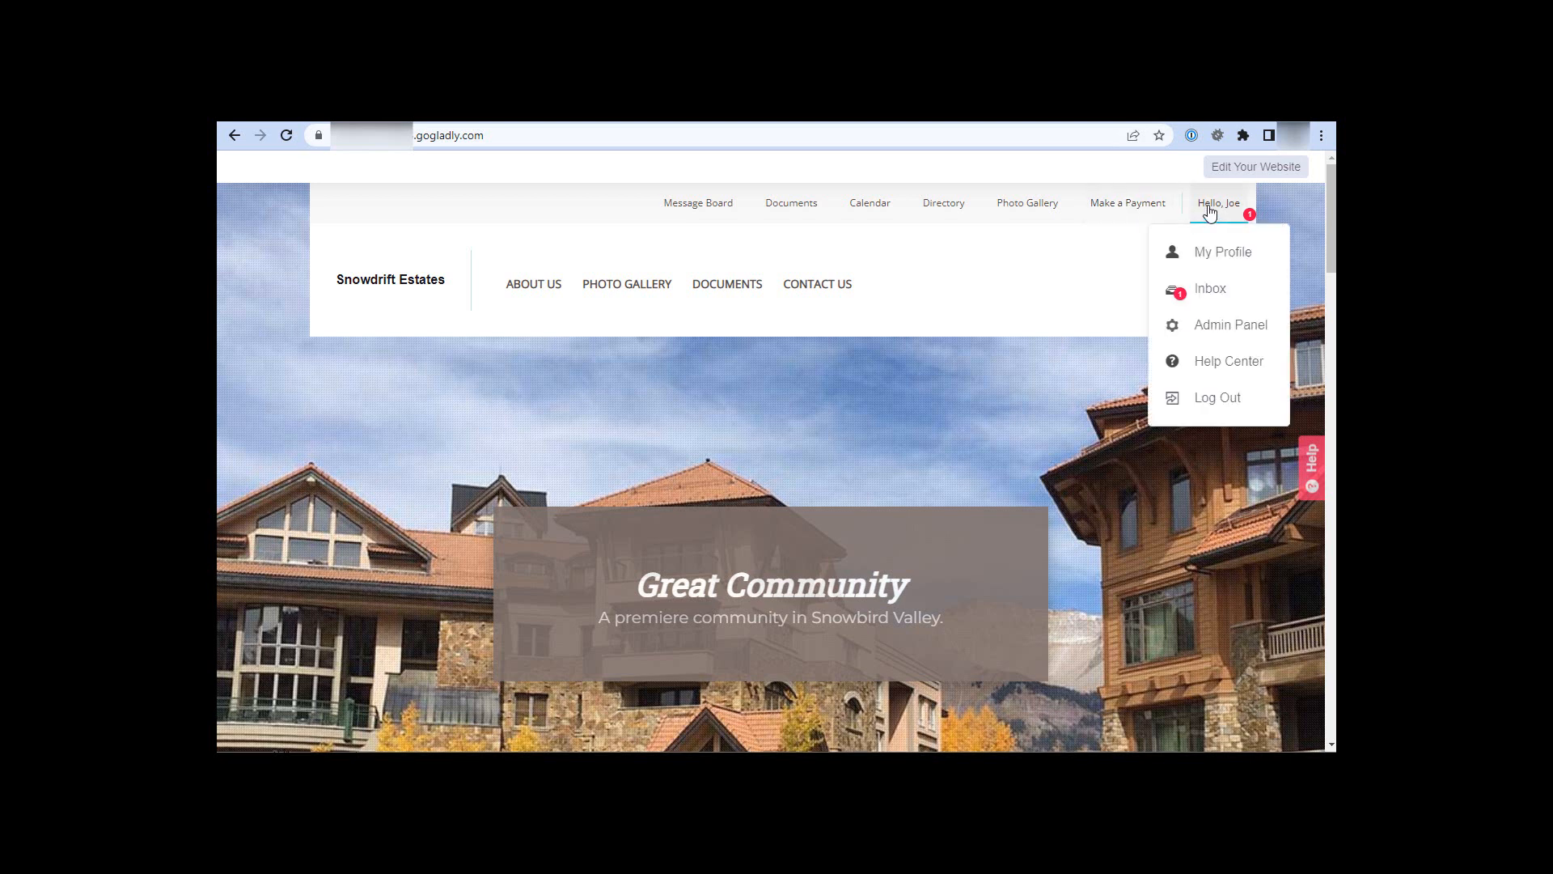
click(1216, 324)
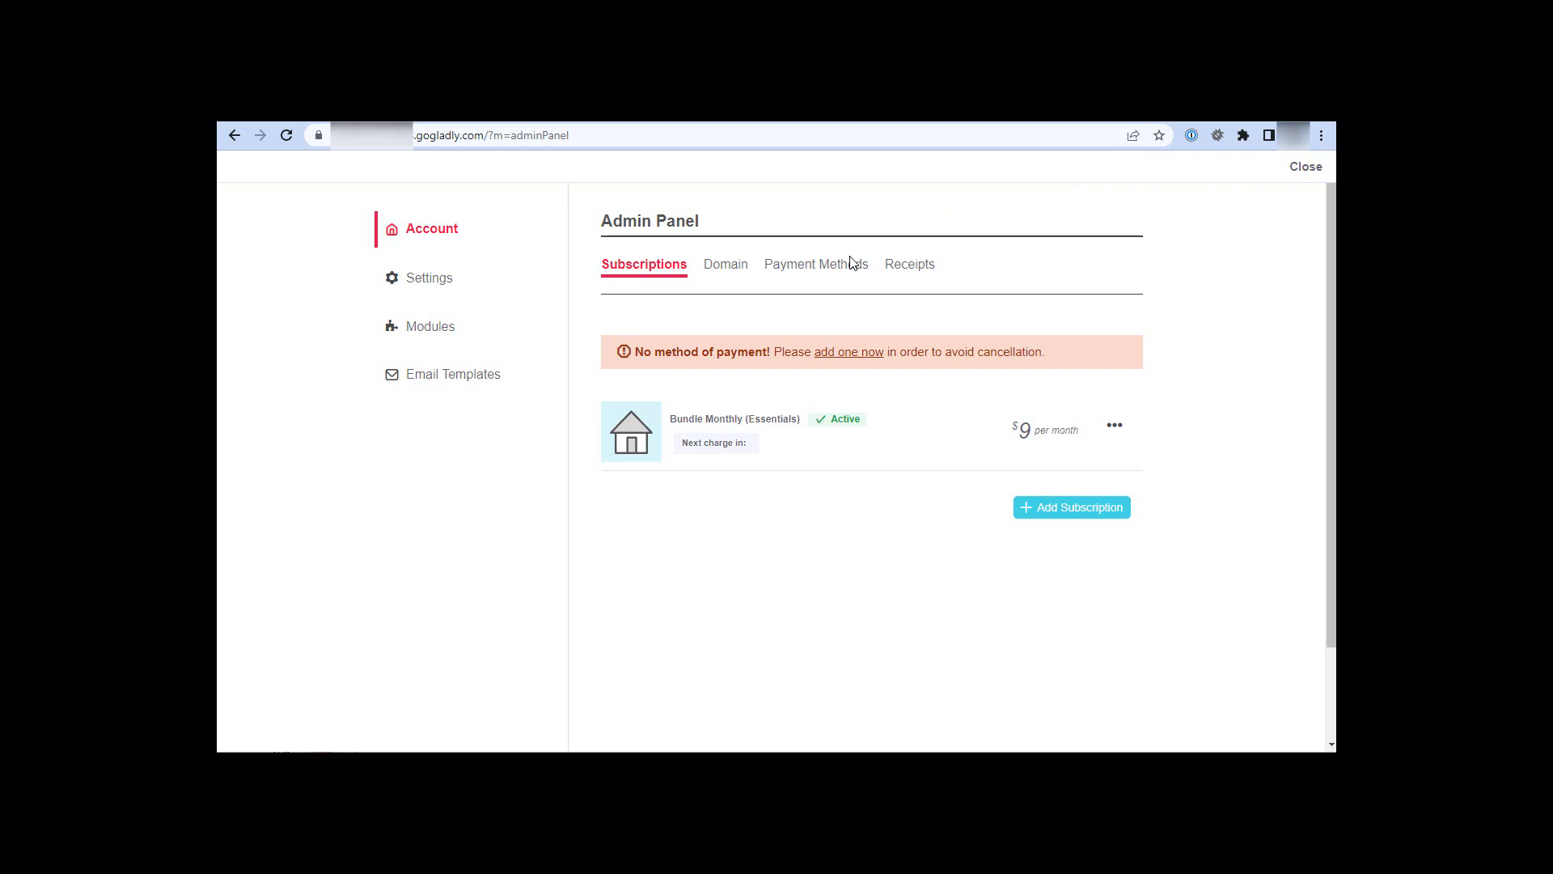
drag(669, 418, 743, 421)
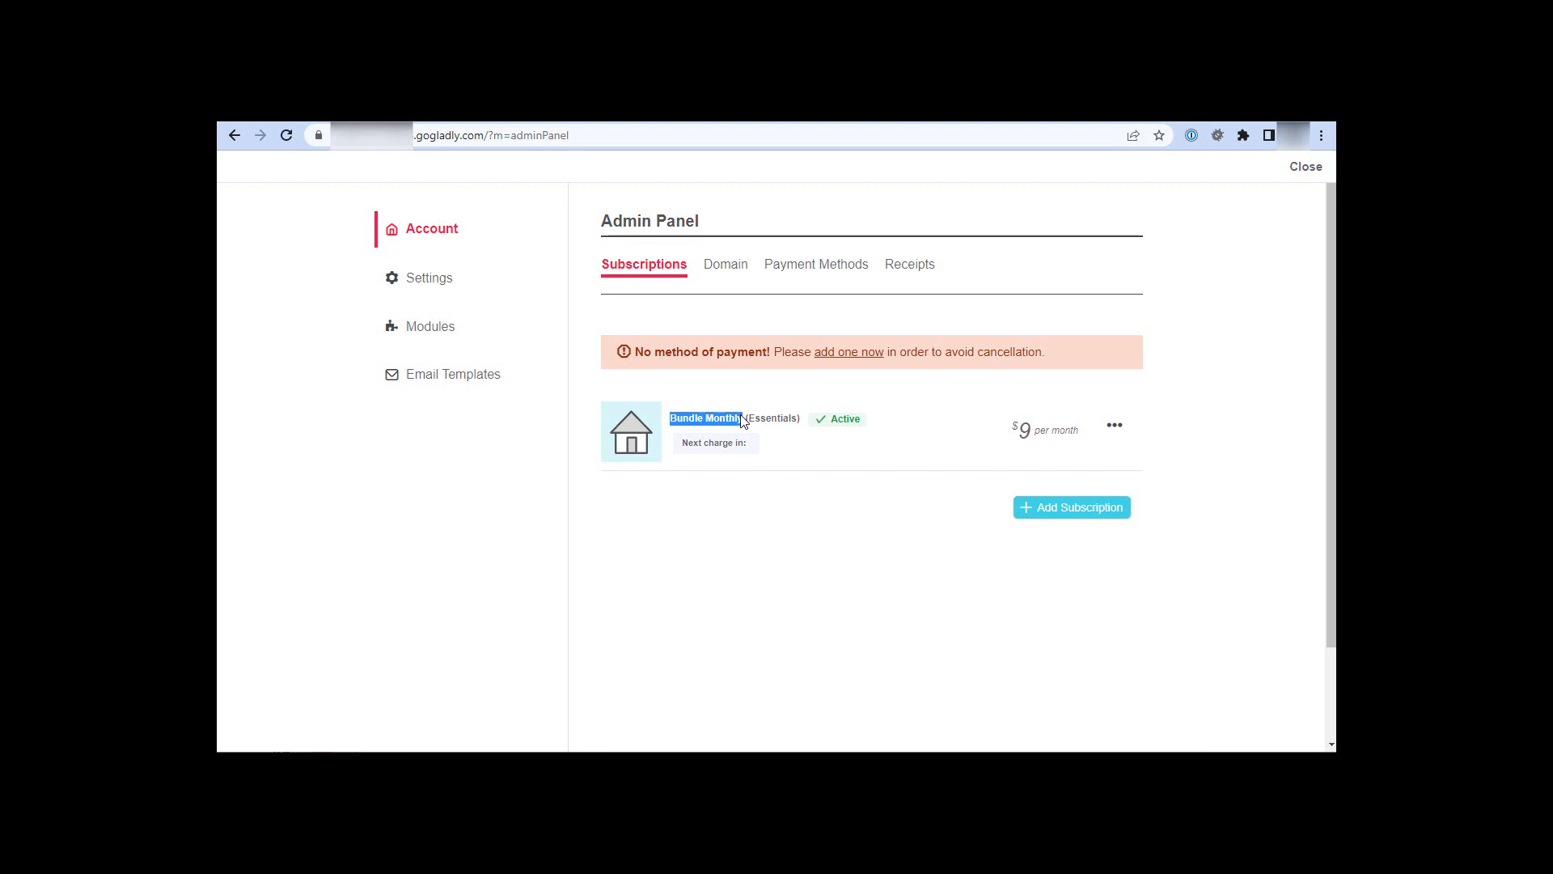
click(427, 333)
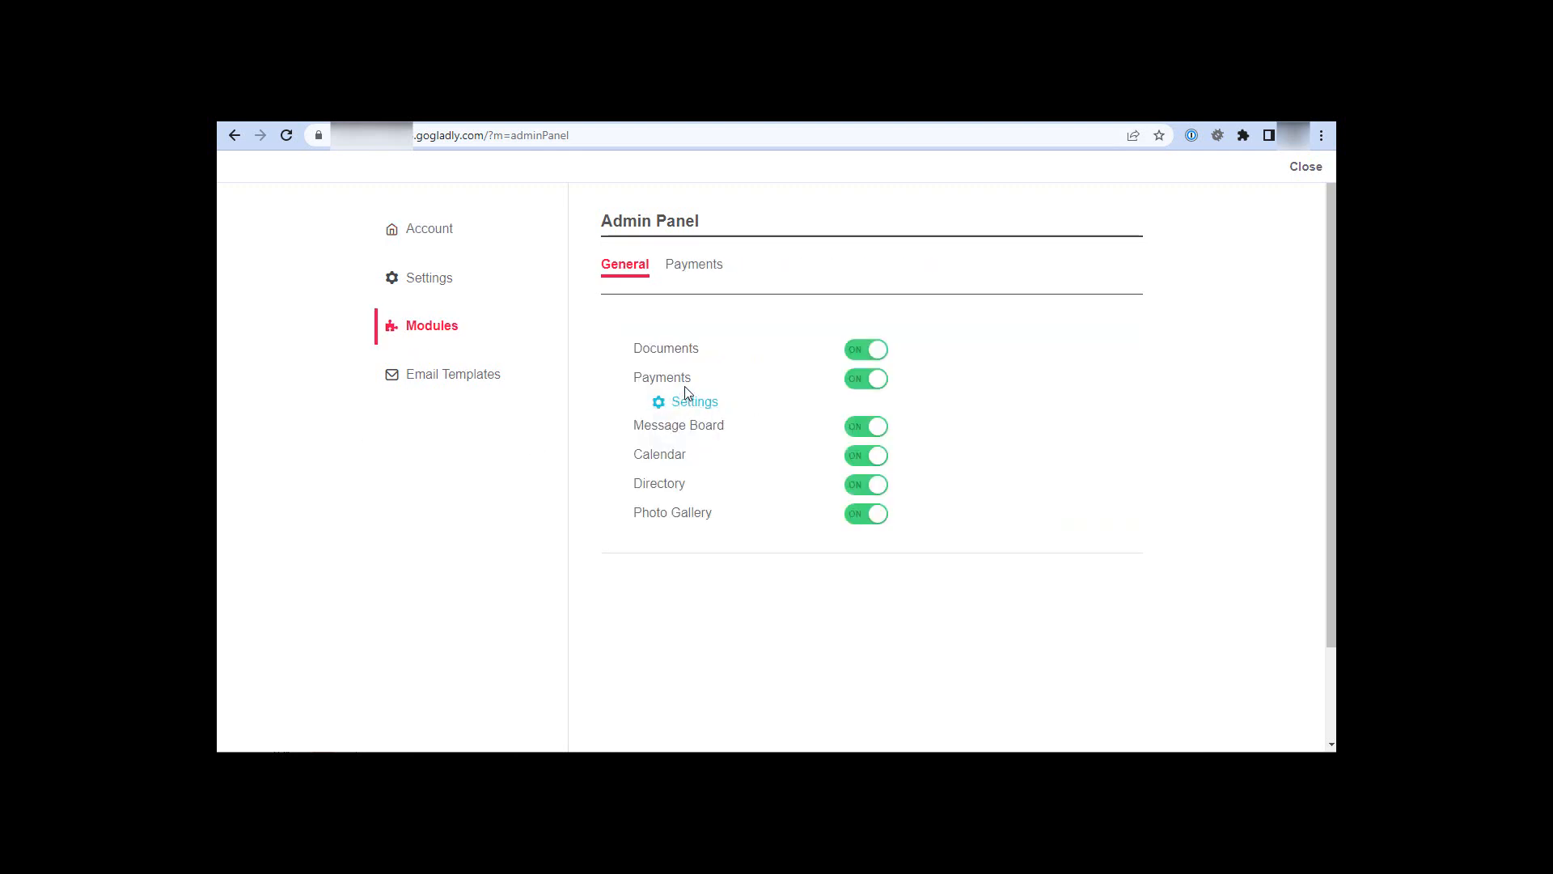
click(856, 379)
click(701, 271)
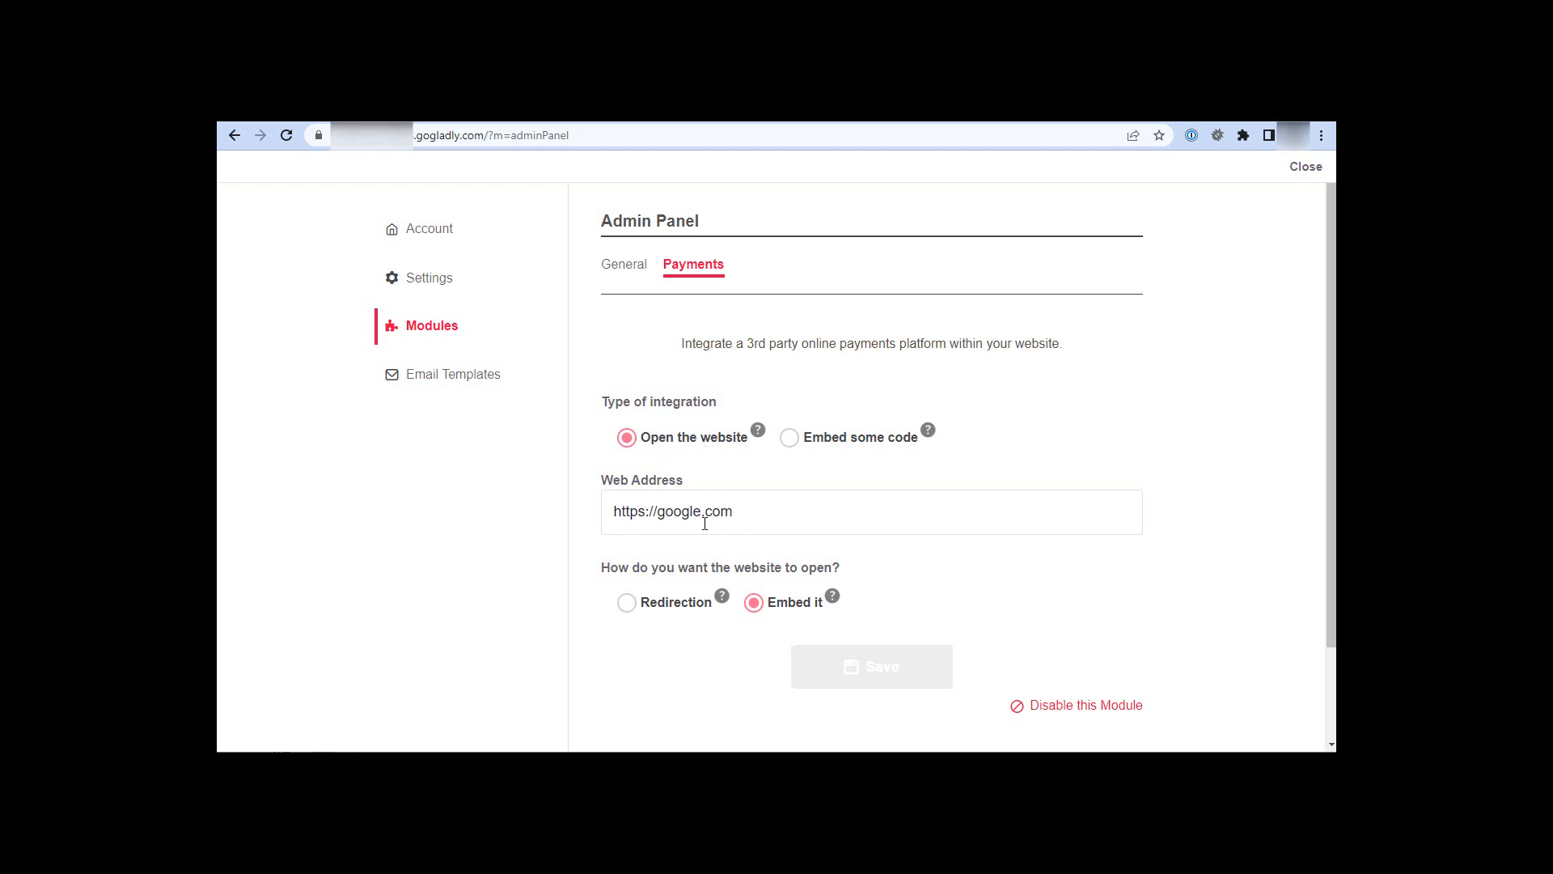
Try the Embed some code integration with the snippet <div></div>, and return the integration type to Open the website.
click(818, 445)
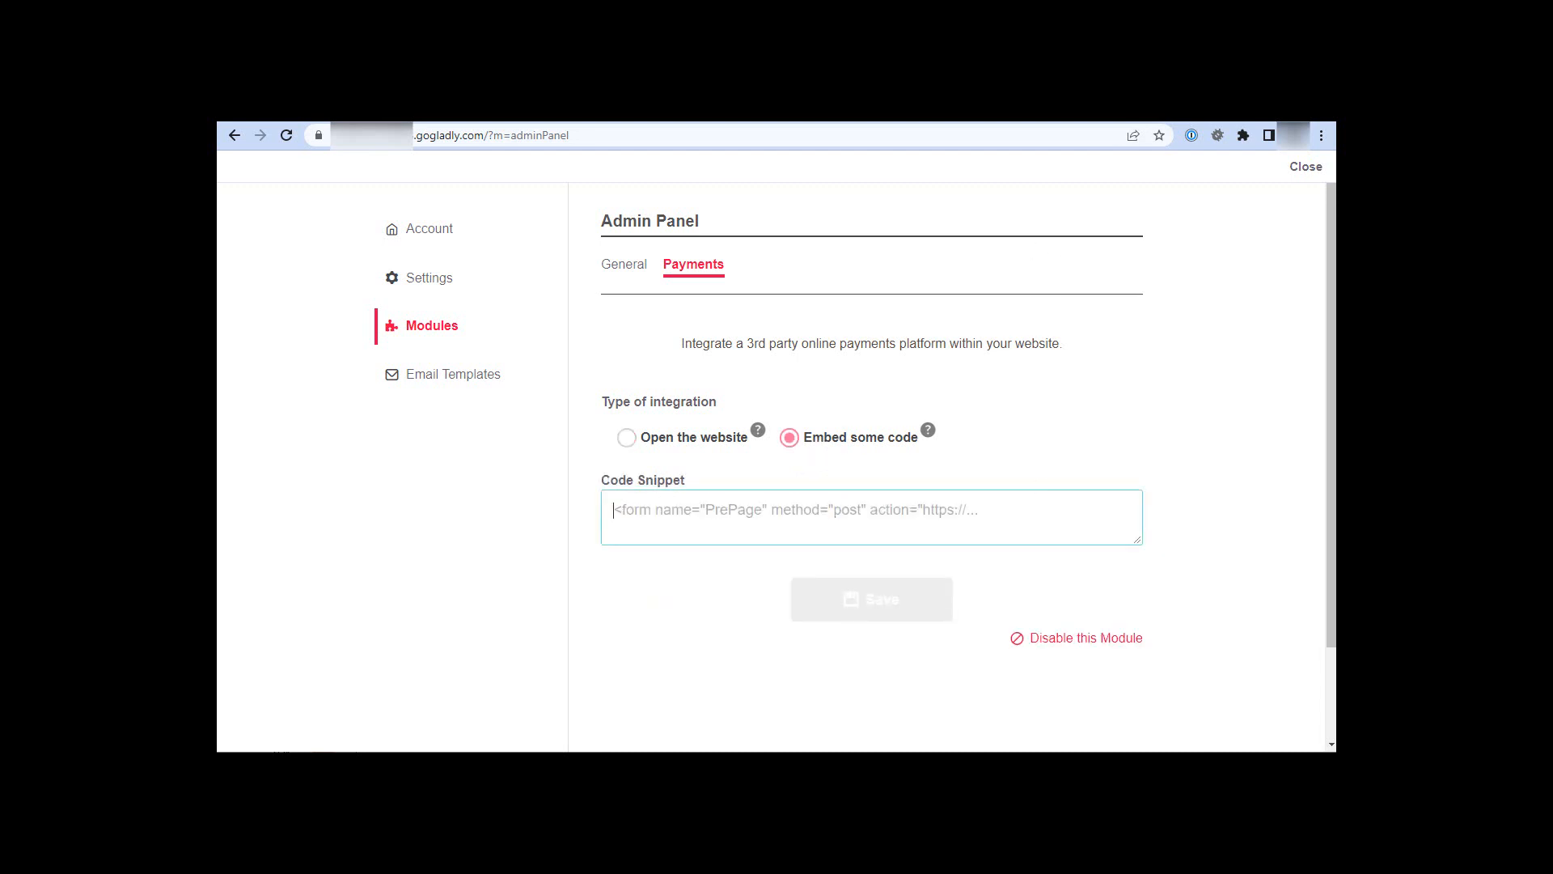
text(<div><)
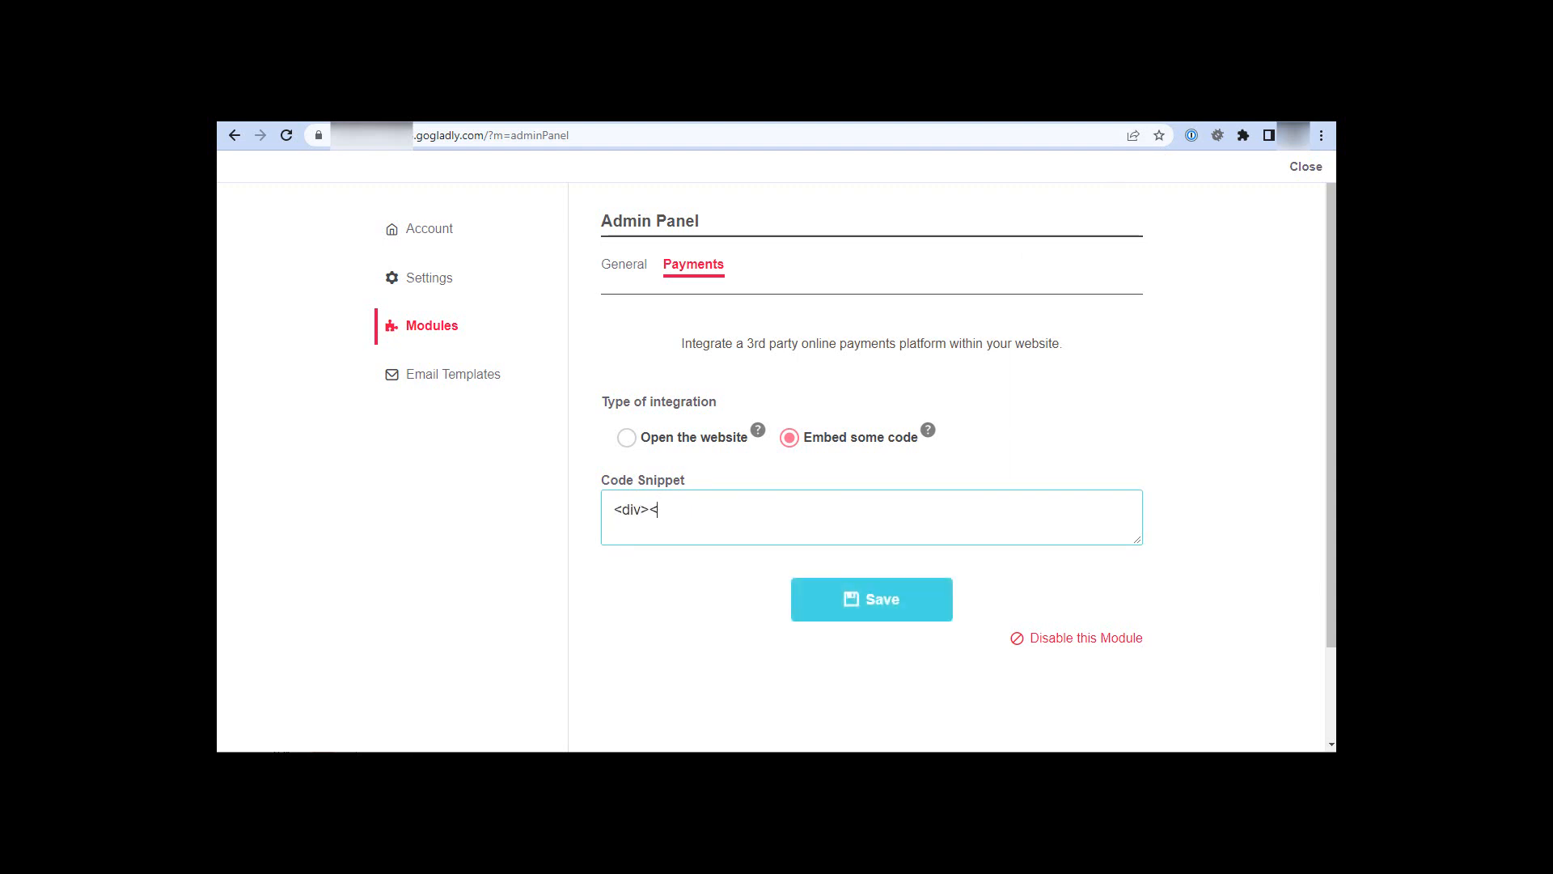
text(/div>)
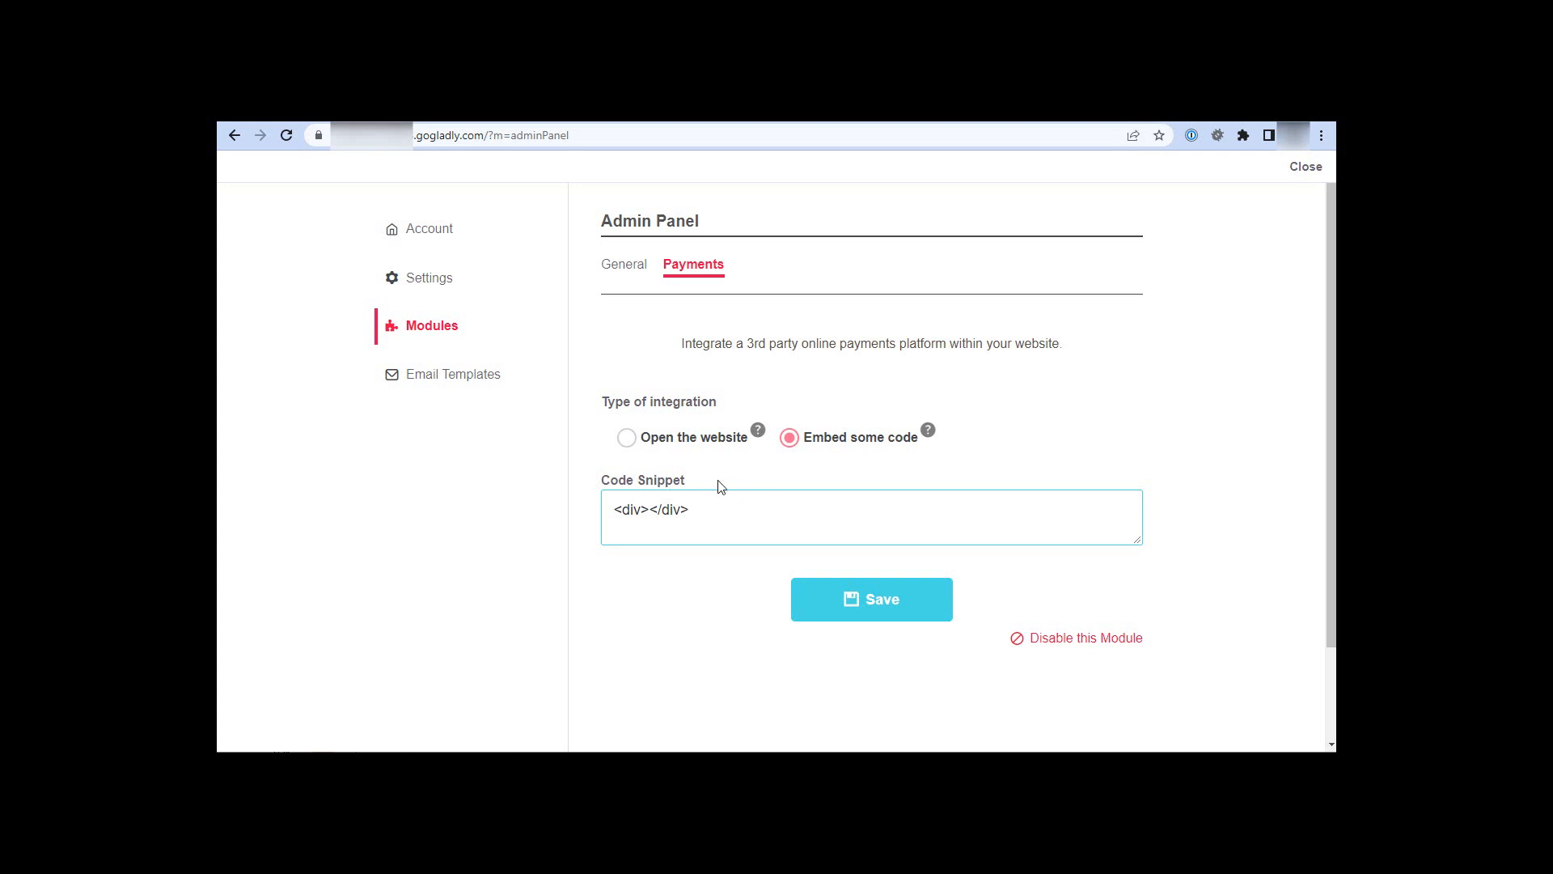
click(667, 441)
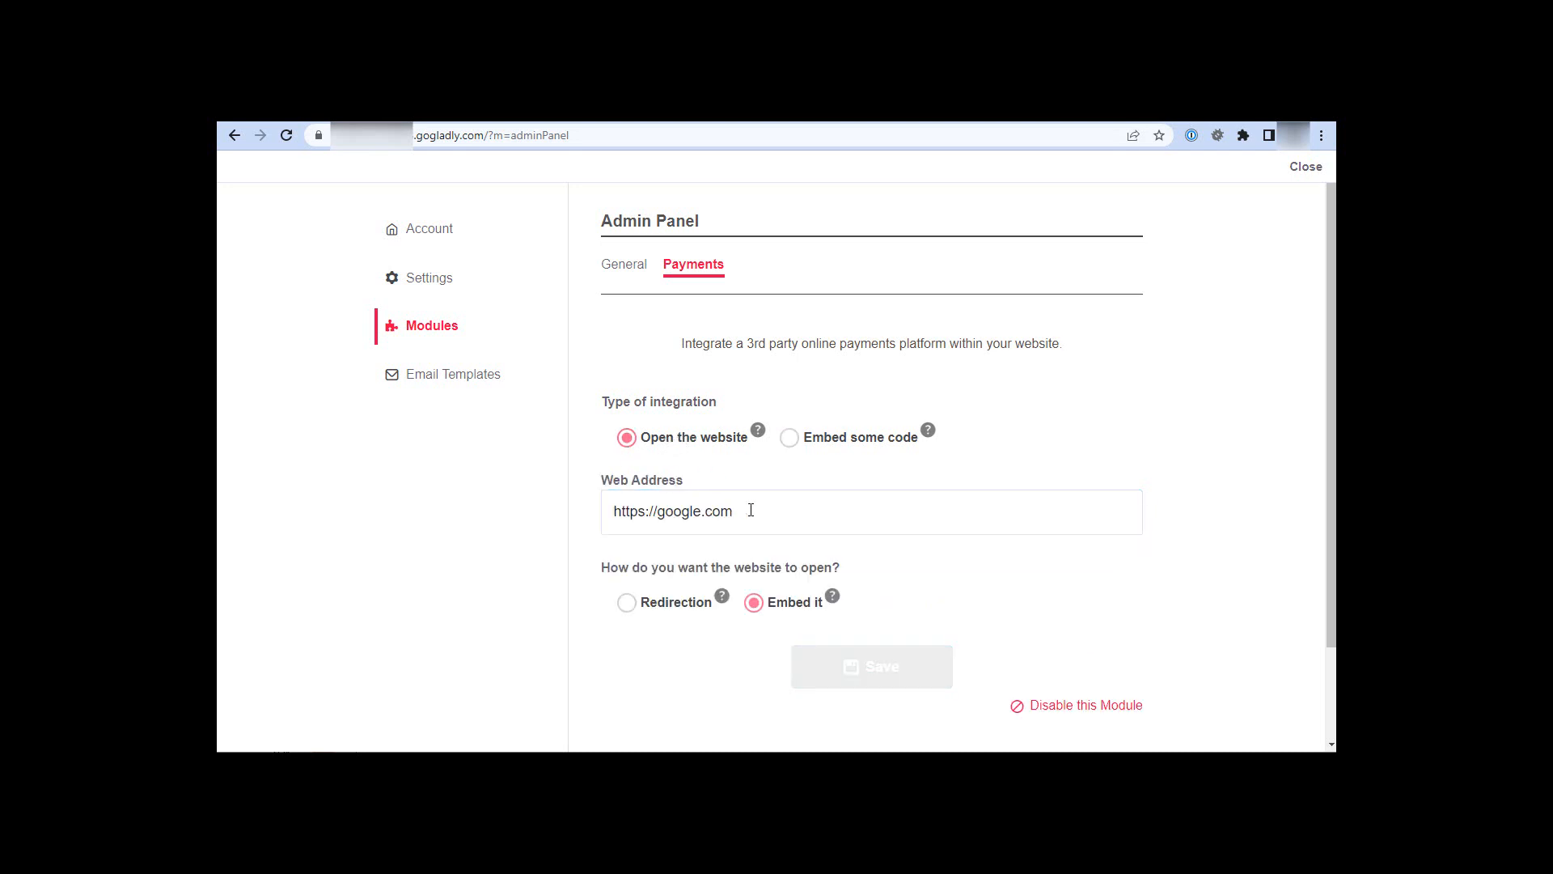
drag(770, 512, 548, 510)
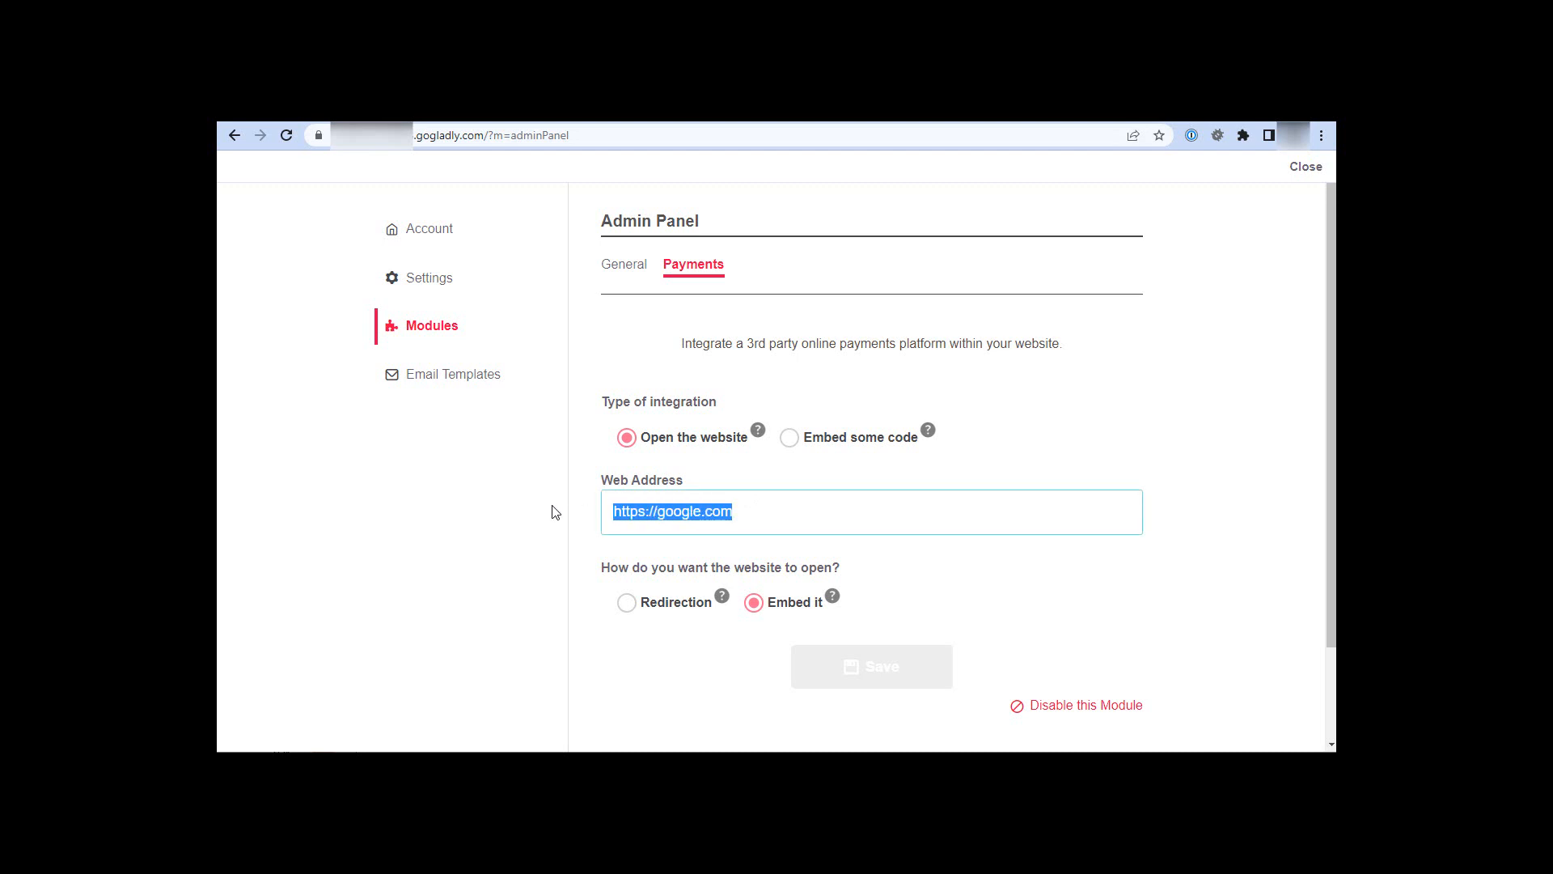
triple_click(648, 488)
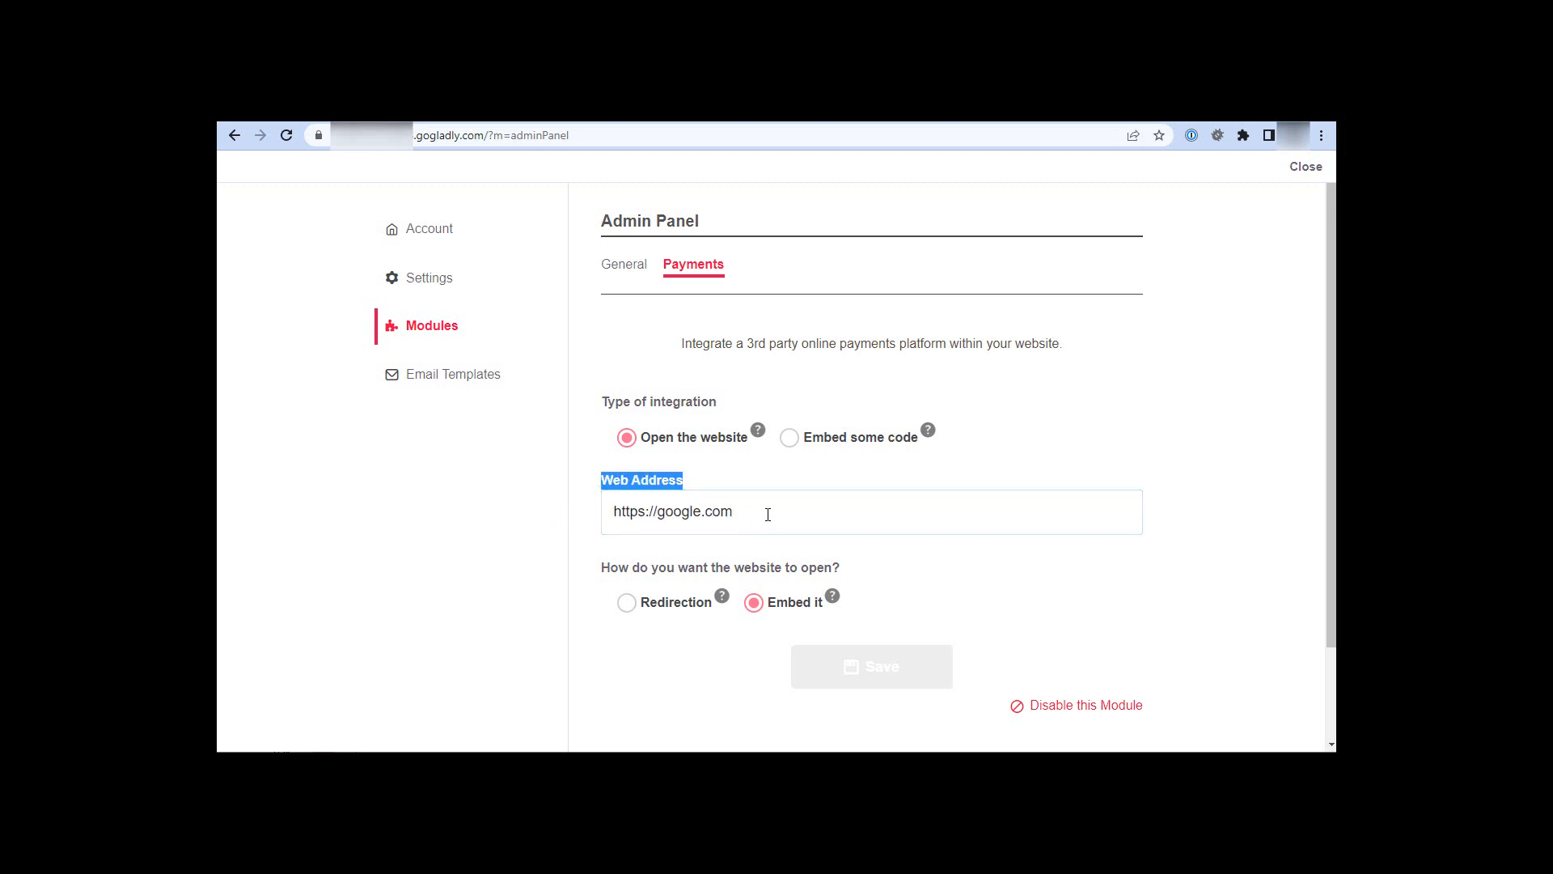
drag(769, 513, 589, 510)
click(737, 521)
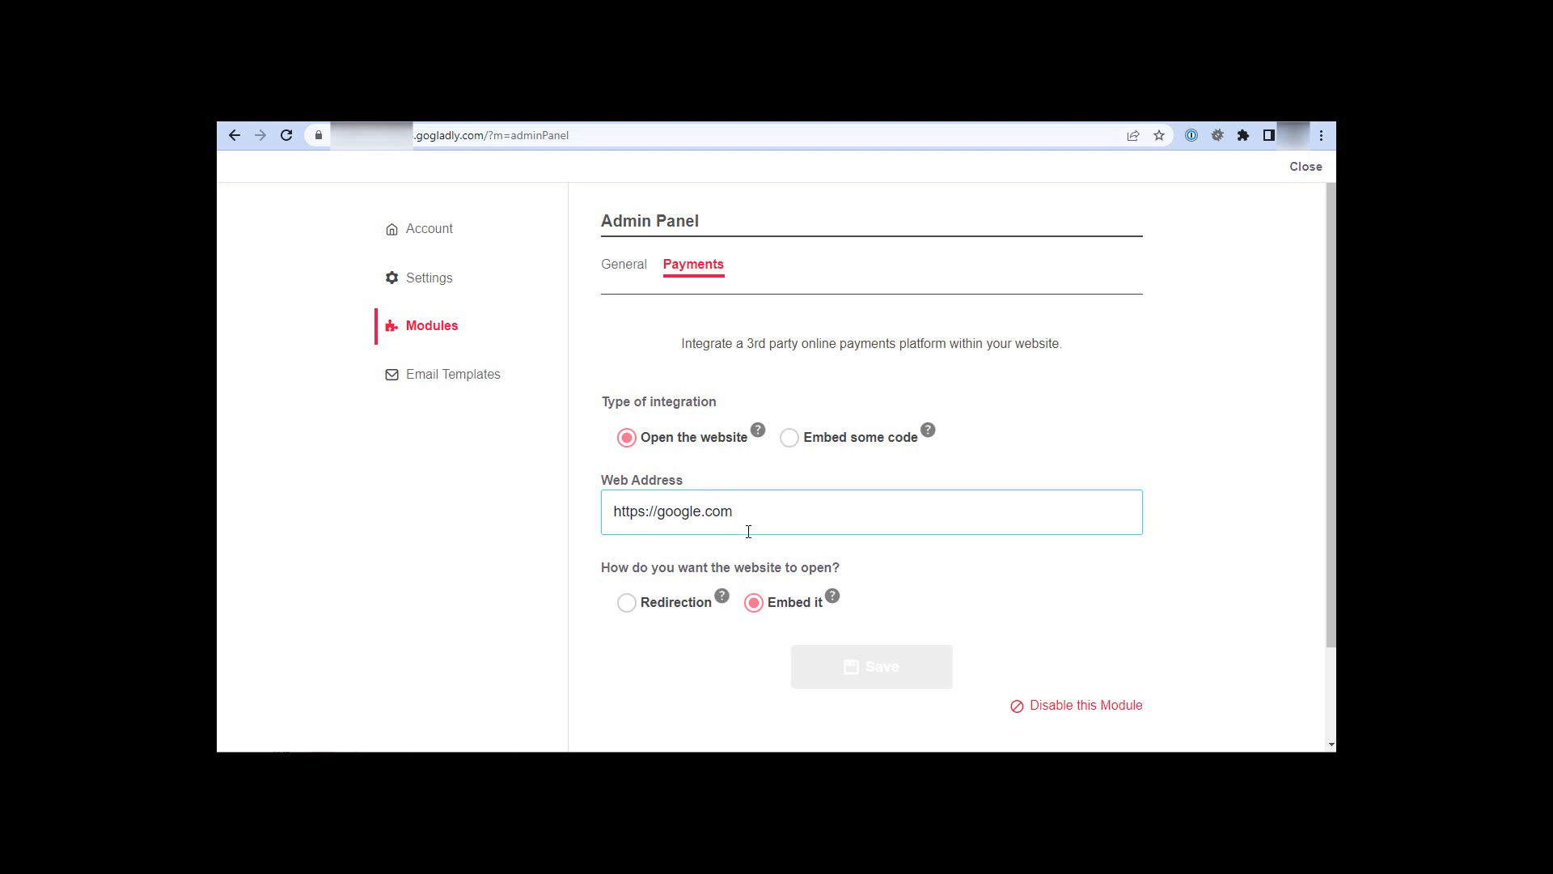
Compare the Redirection and Embed it opening options and read the help explanation for embedding the website.
click(627, 604)
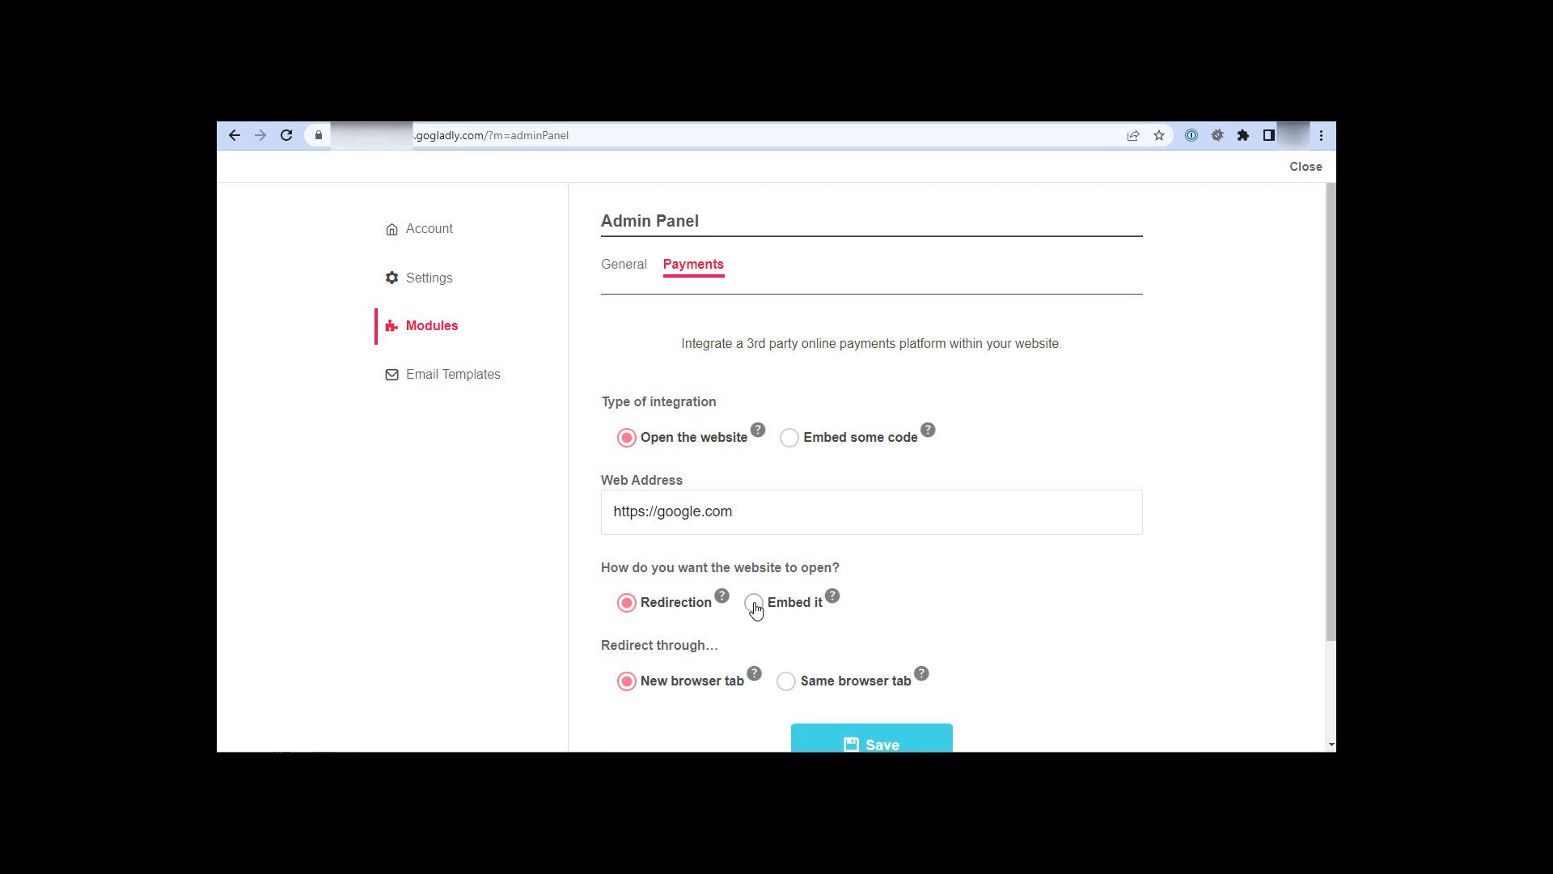
click(754, 603)
click(833, 596)
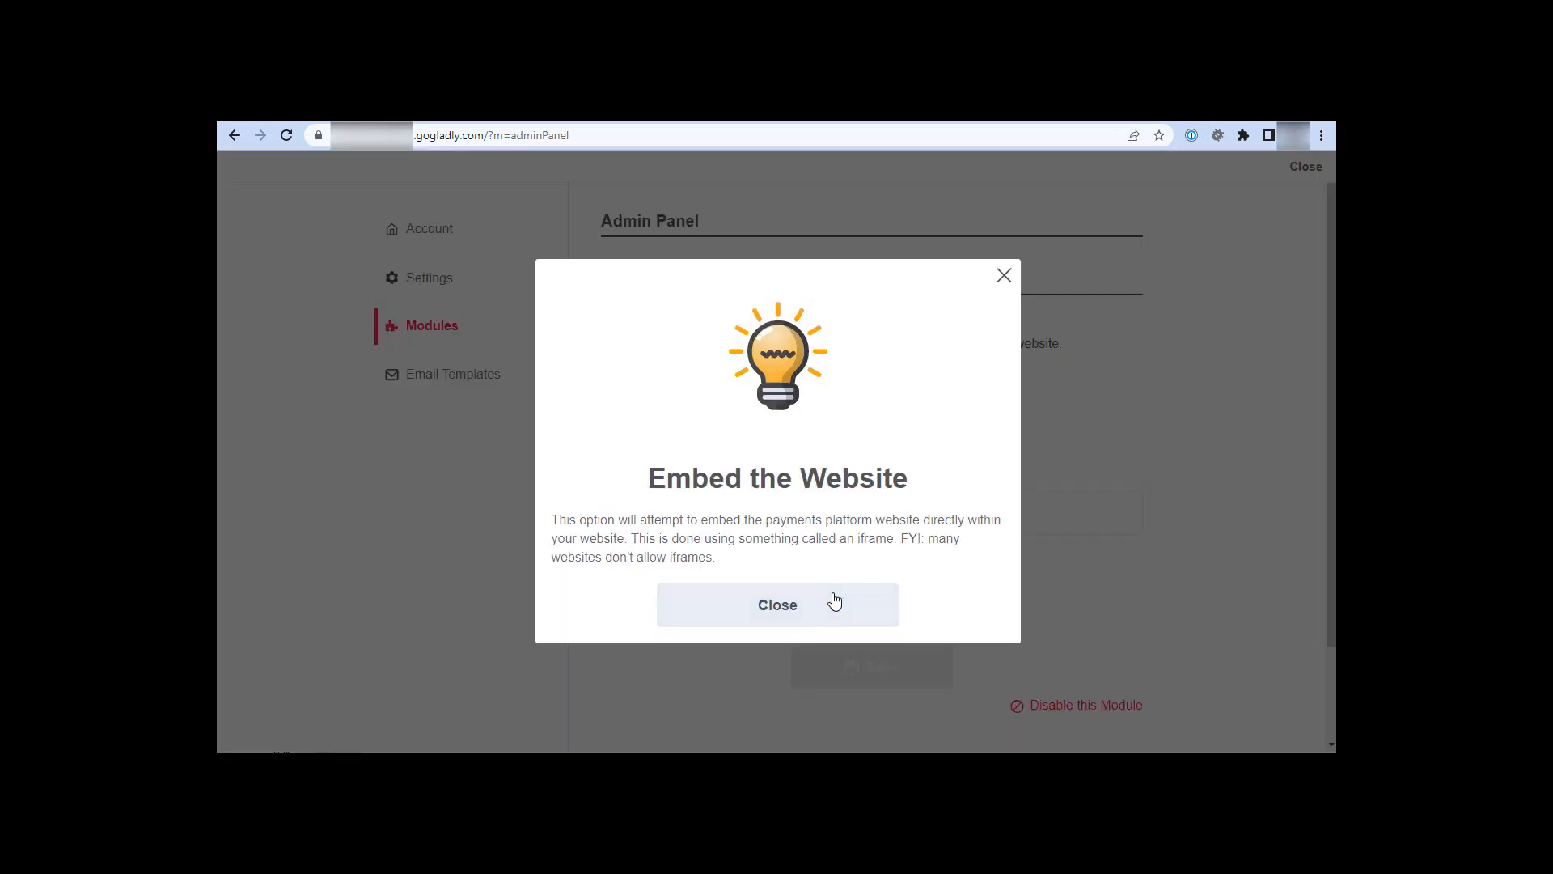
drag(718, 558, 676, 556)
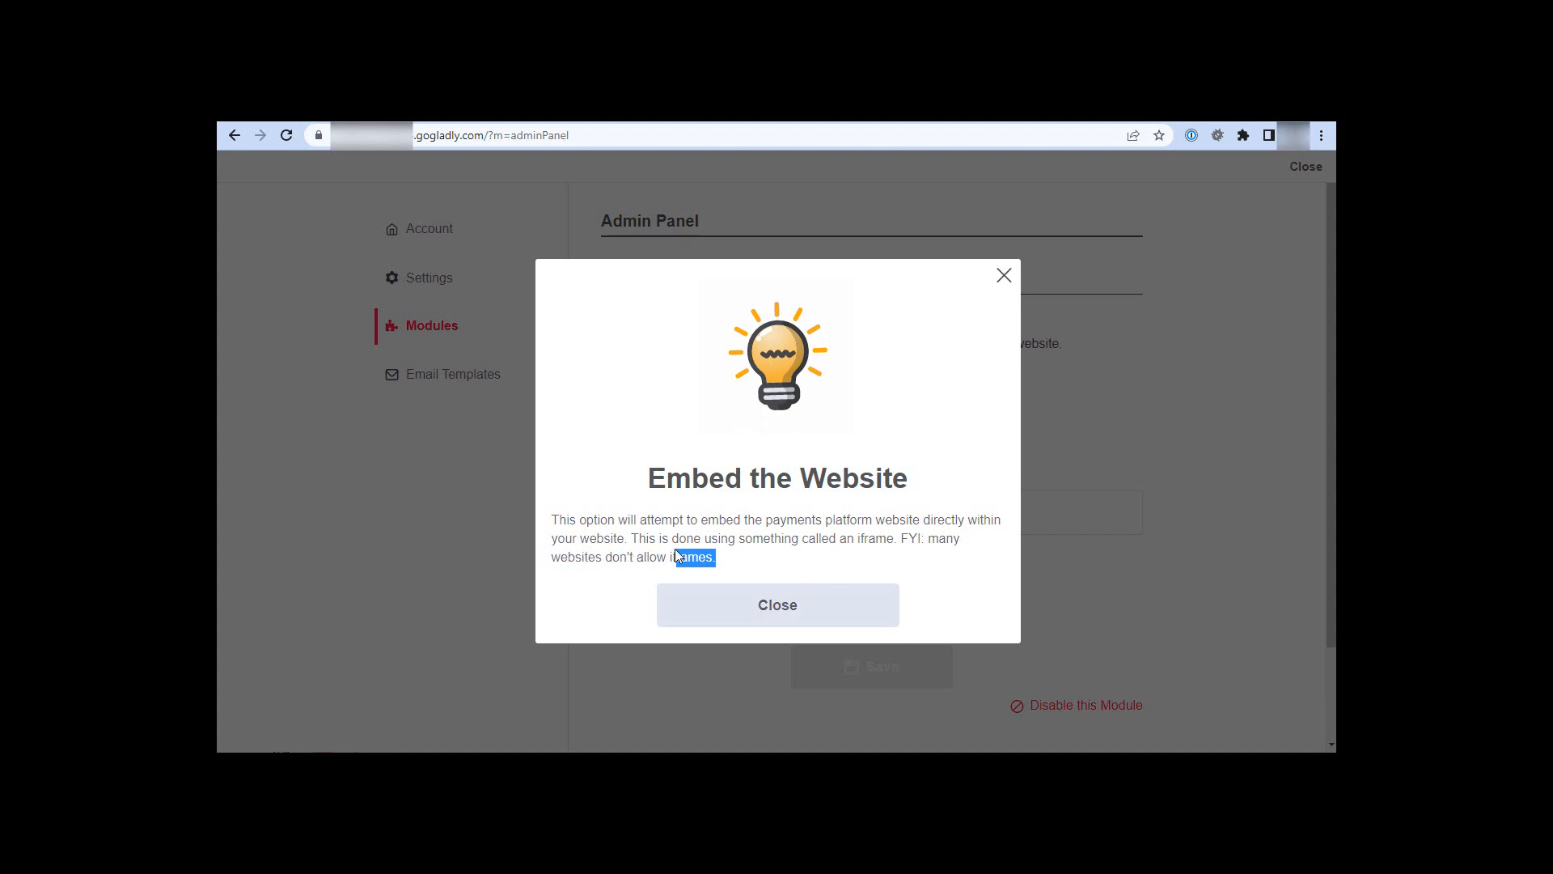
click(735, 597)
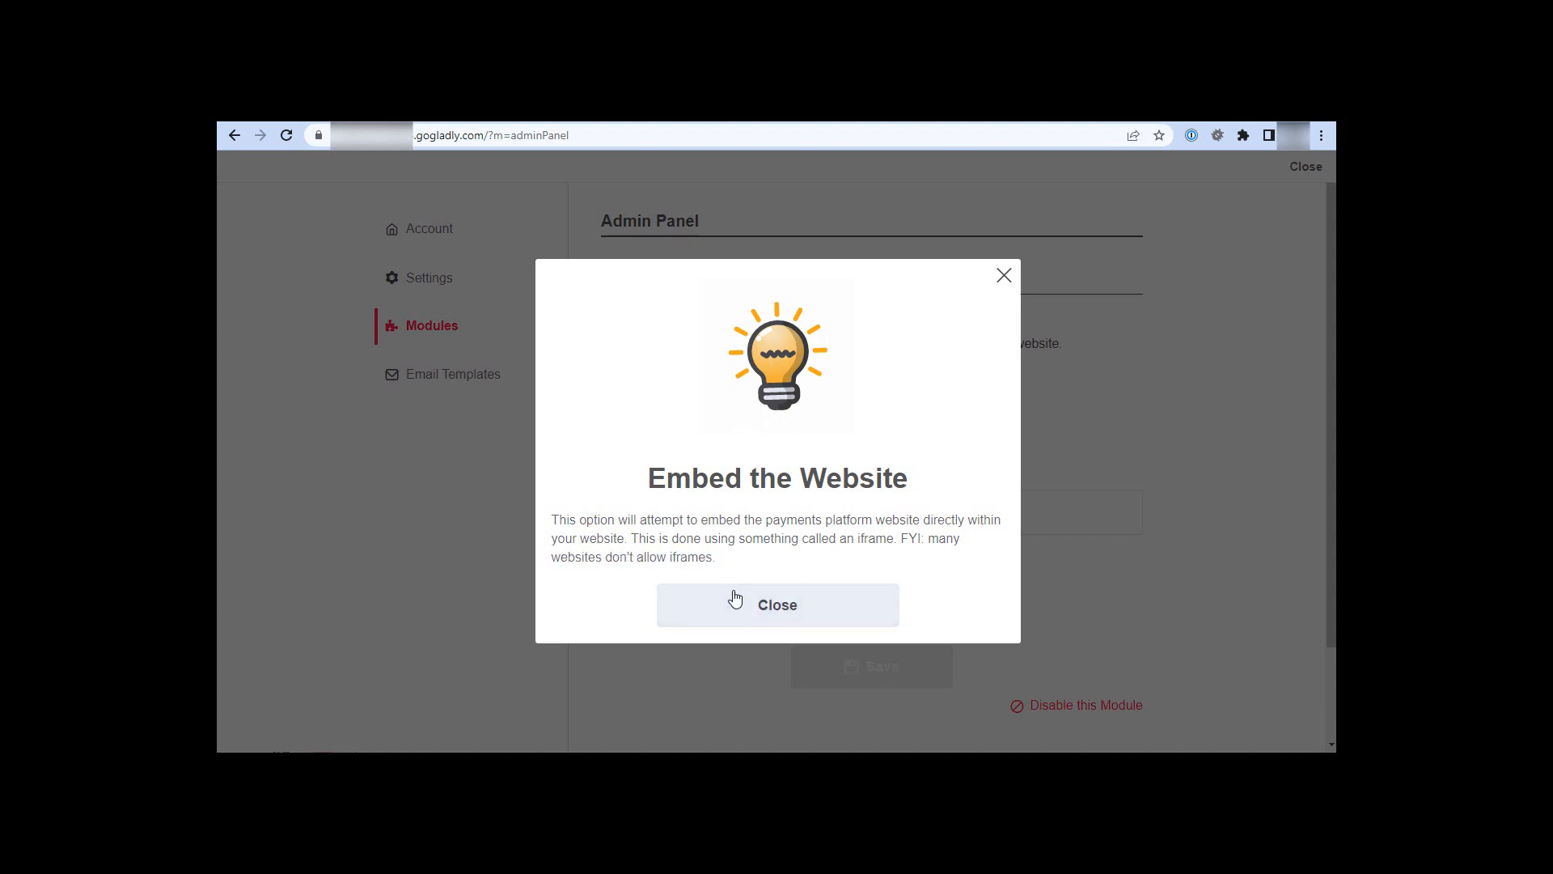
drag(744, 520, 594, 524)
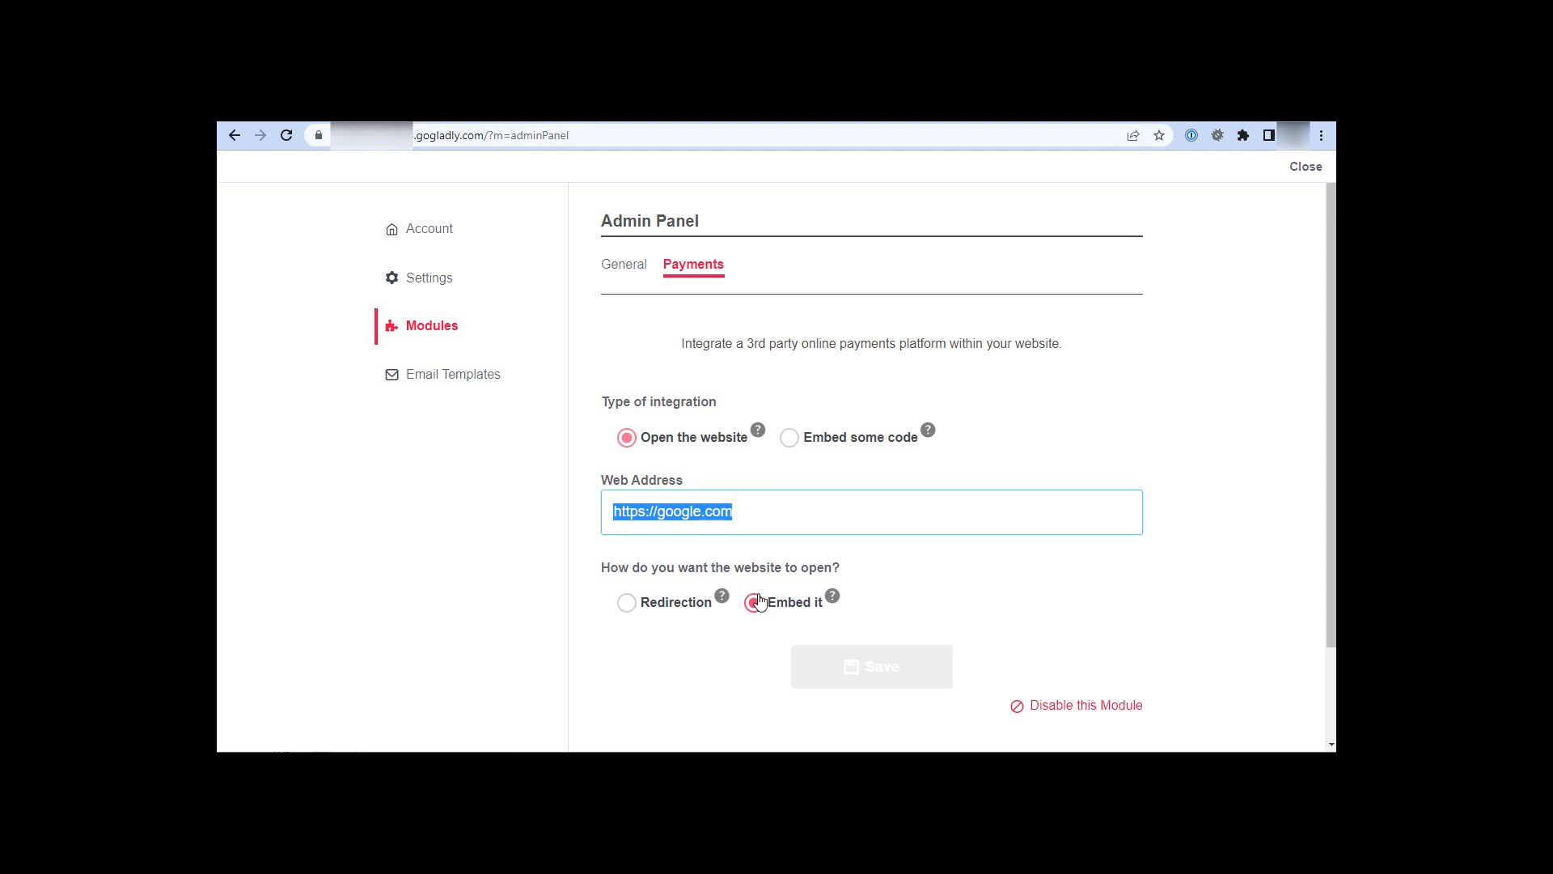
Set the payments website to open by Redirection through a new browser tab and save the settings.
click(627, 604)
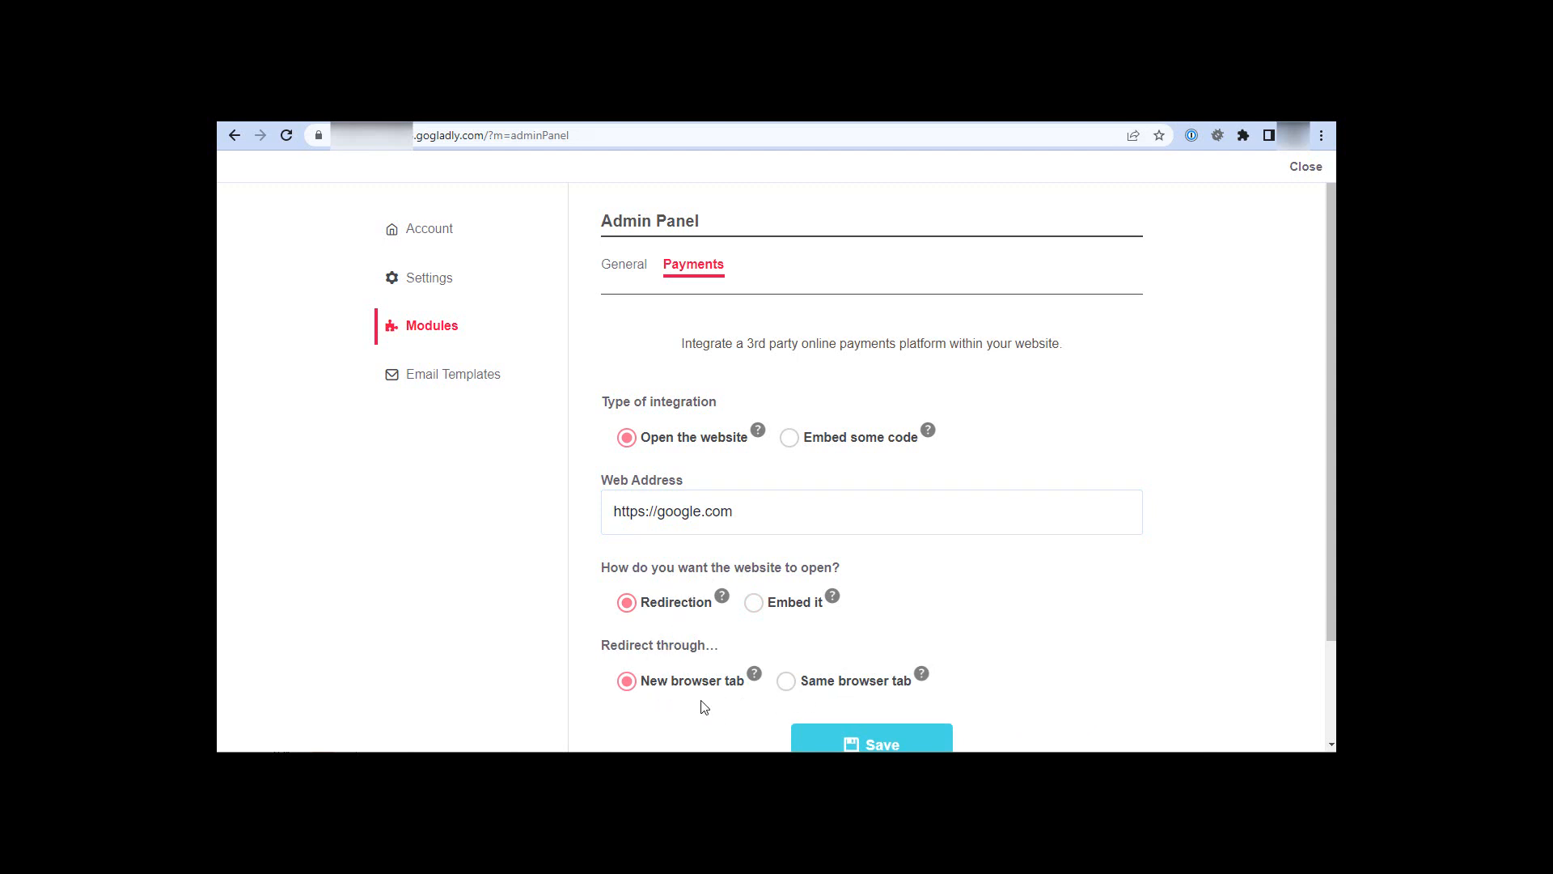
scroll(845, 697, down, 1)
click(856, 666)
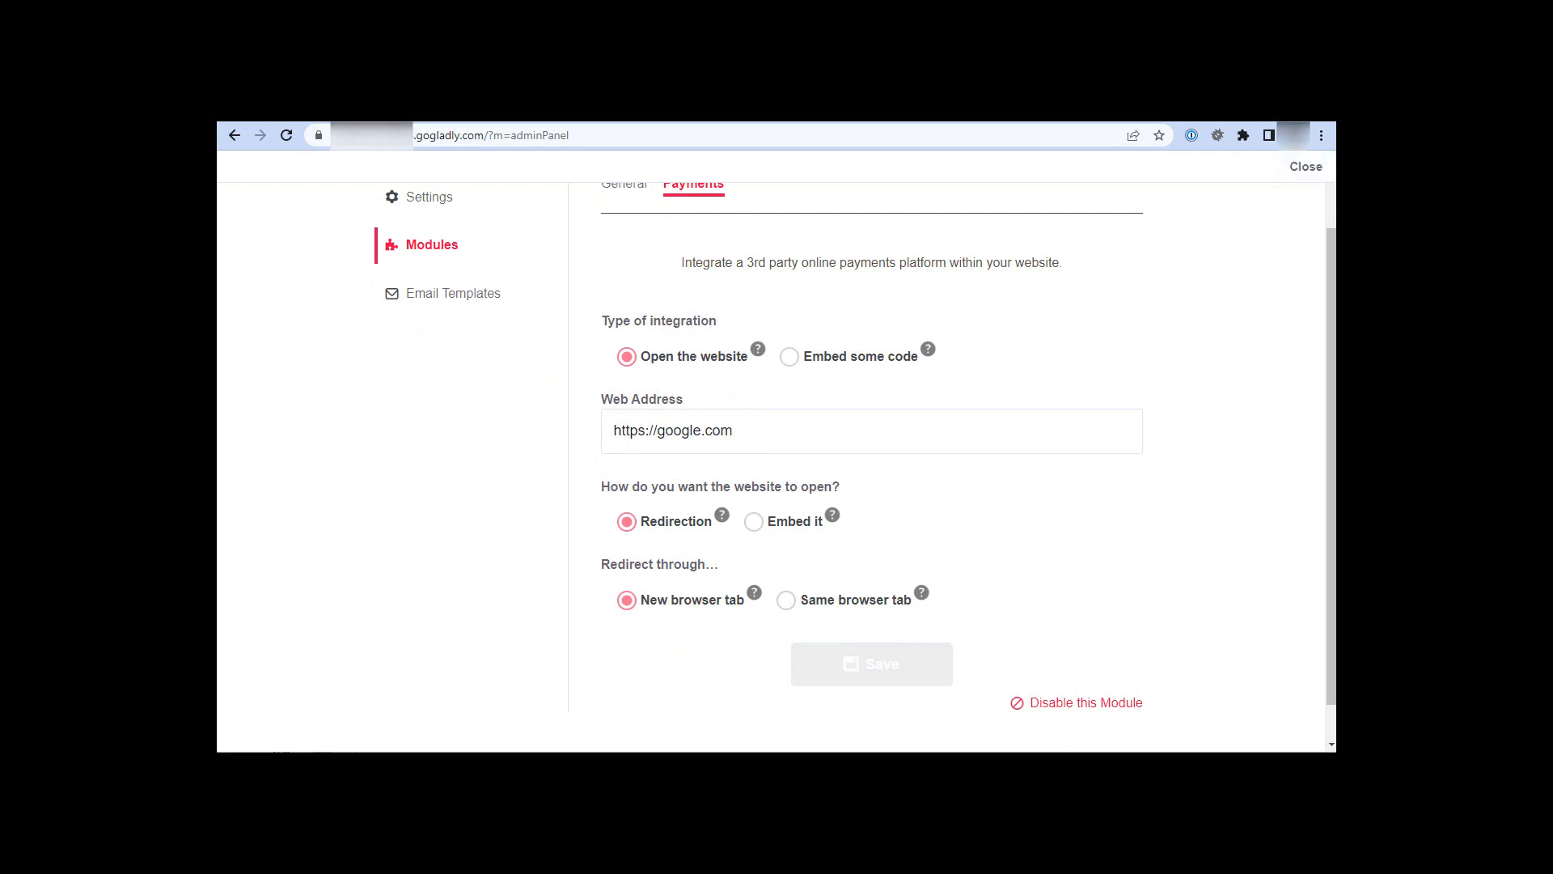
Leave the Admin Panel, open the Message Board and test its Payments link.
click(1304, 167)
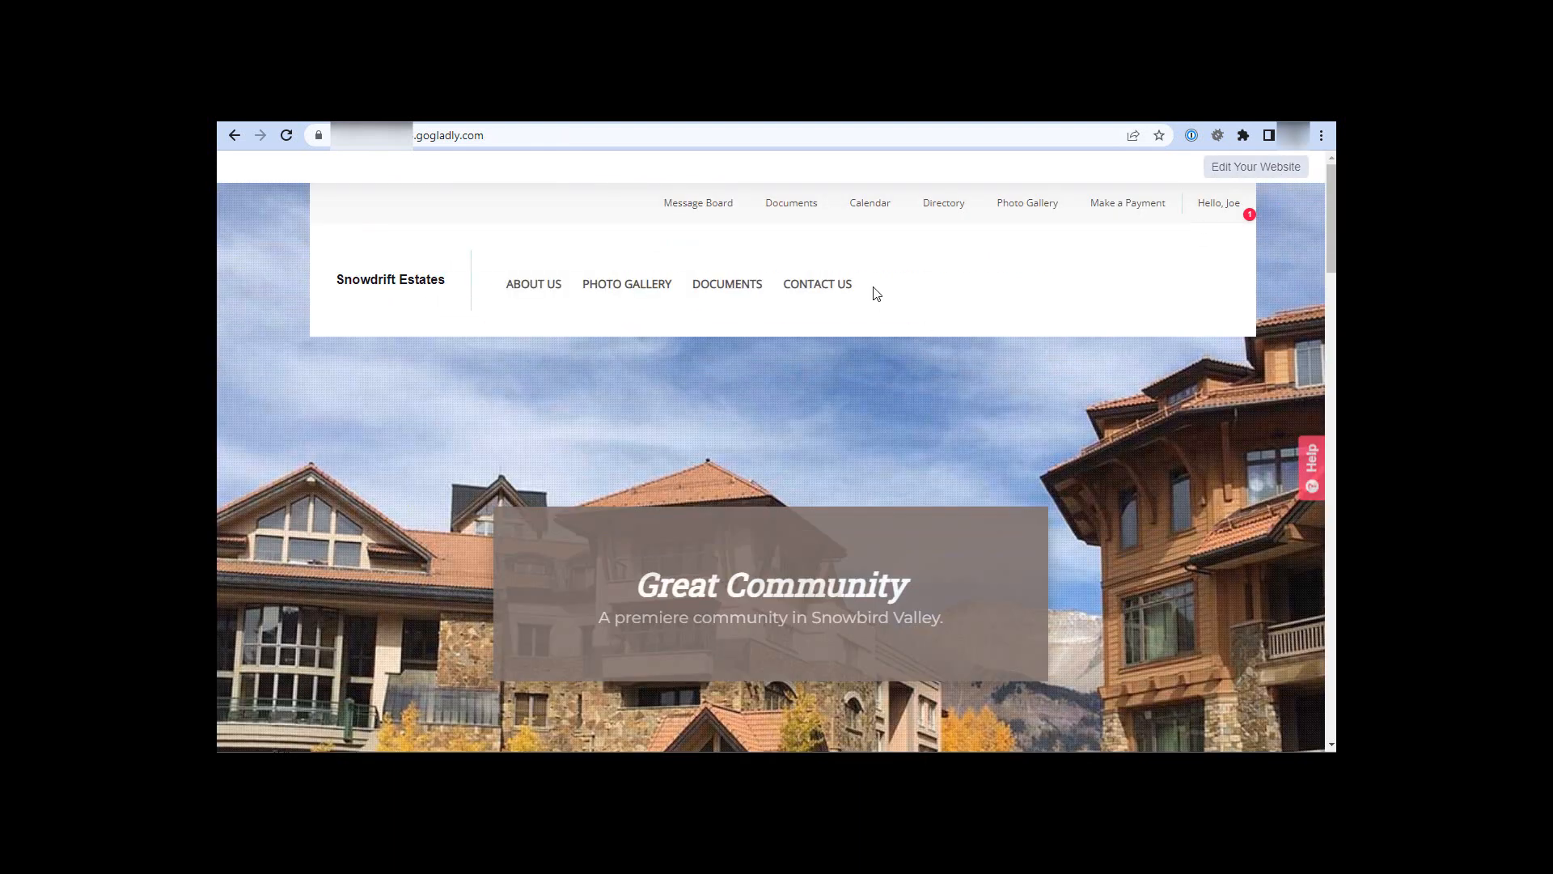
click(699, 205)
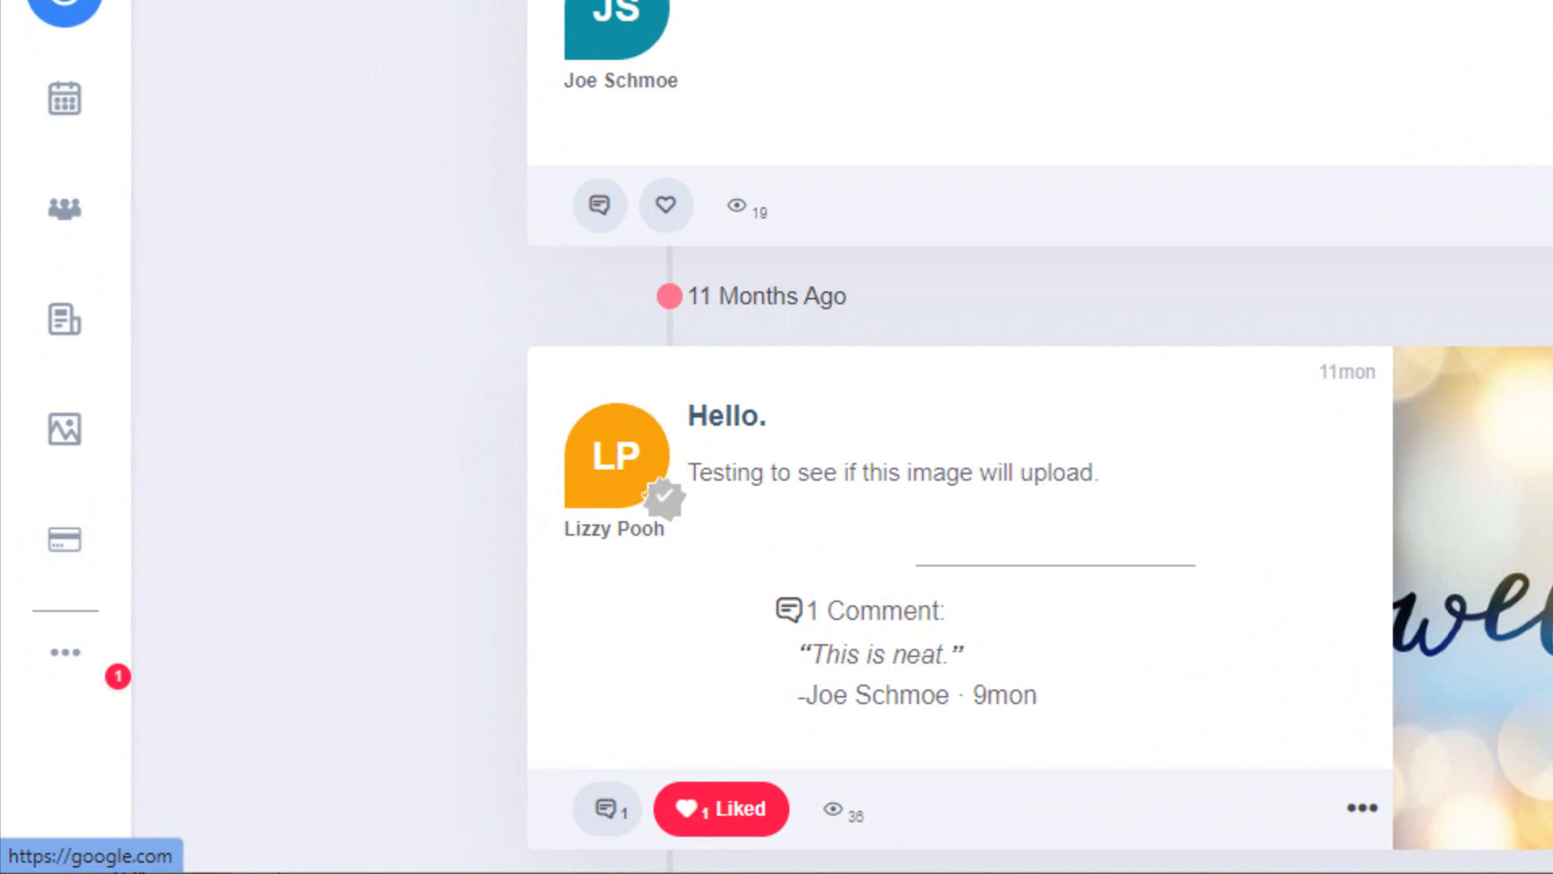
click(71, 557)
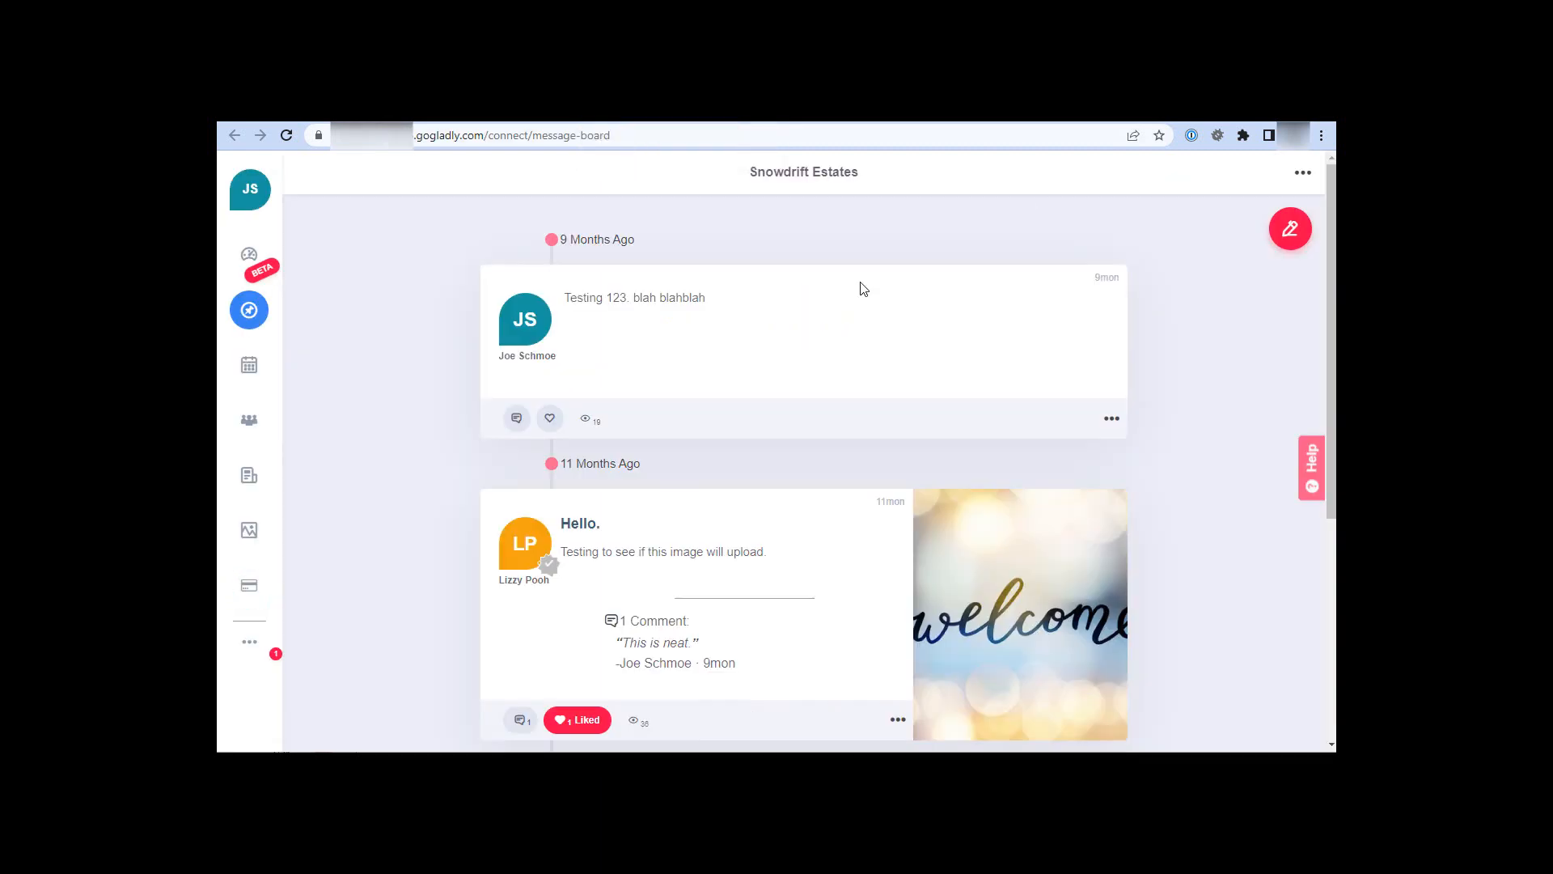
Reopen the Payments module settings in the Admin Panel, set the website to open with Embed it and save.
click(262, 645)
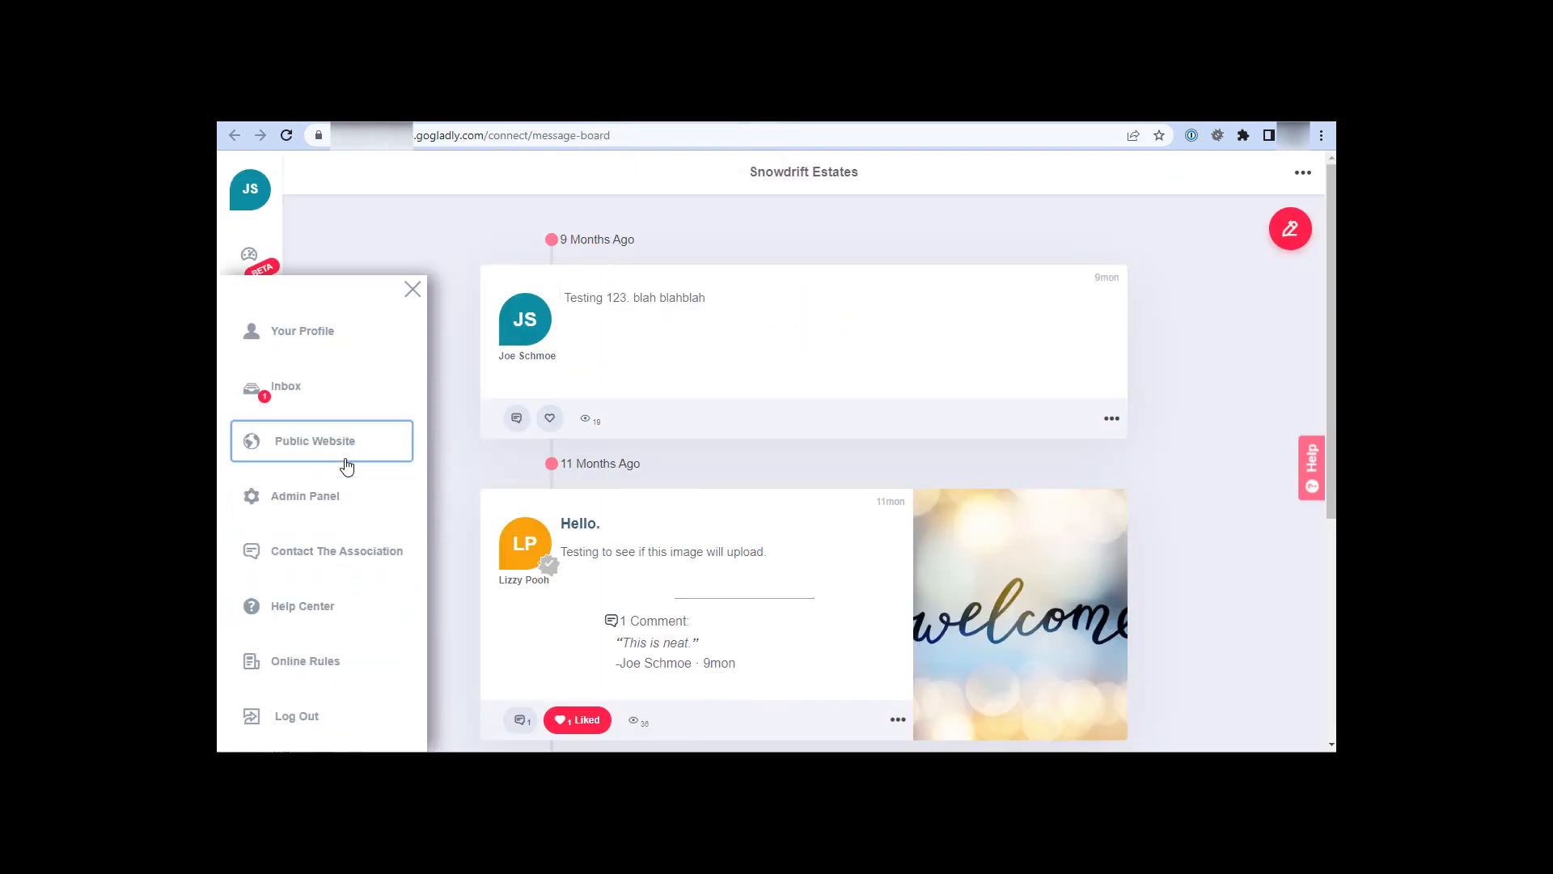
click(334, 501)
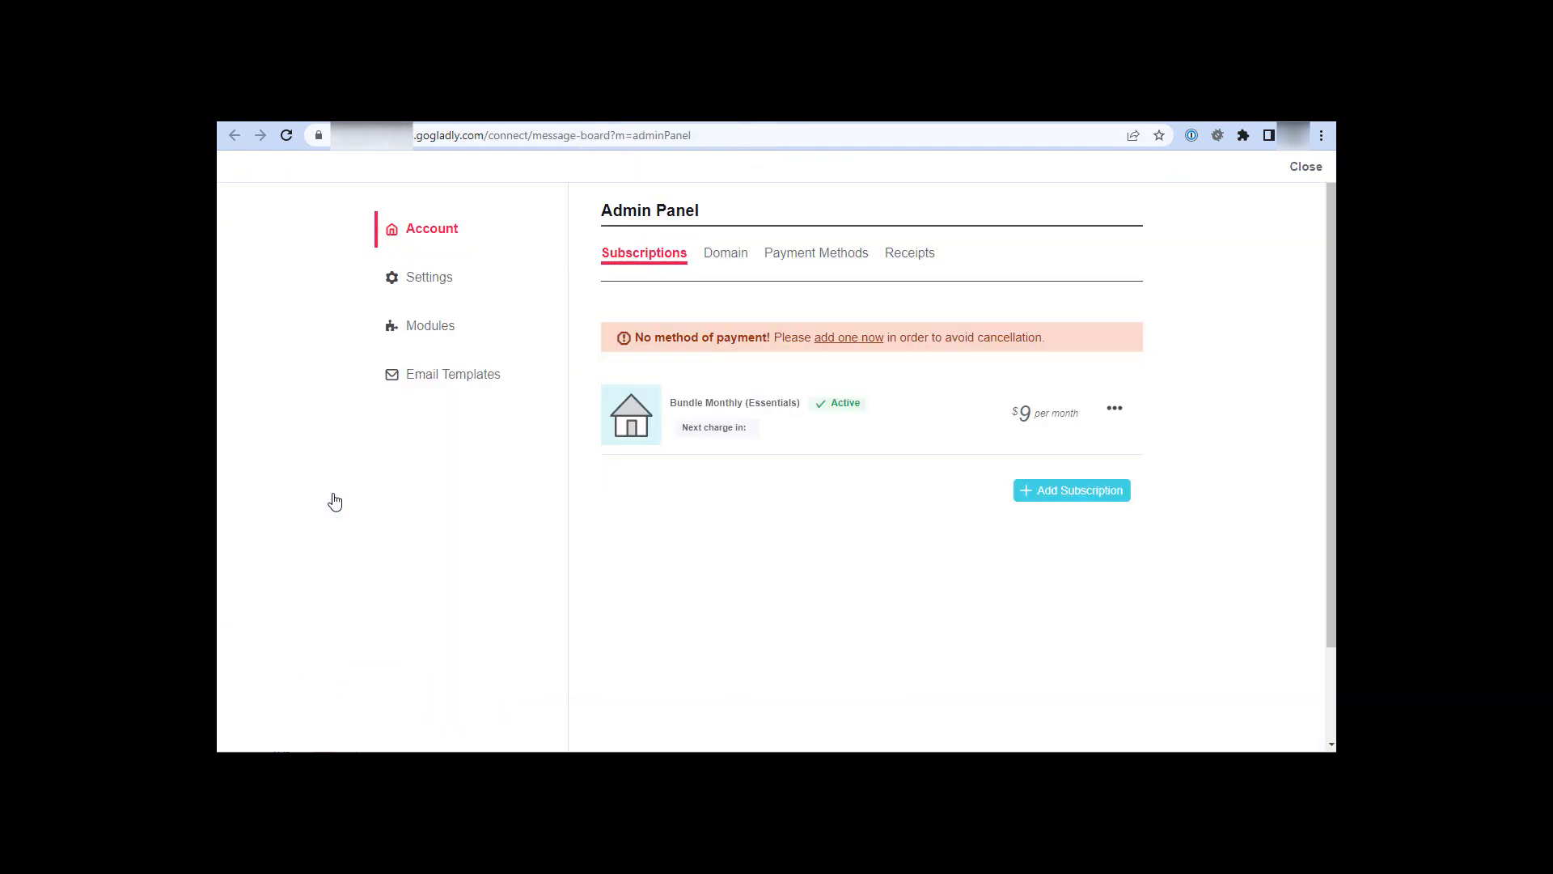
click(434, 324)
click(706, 258)
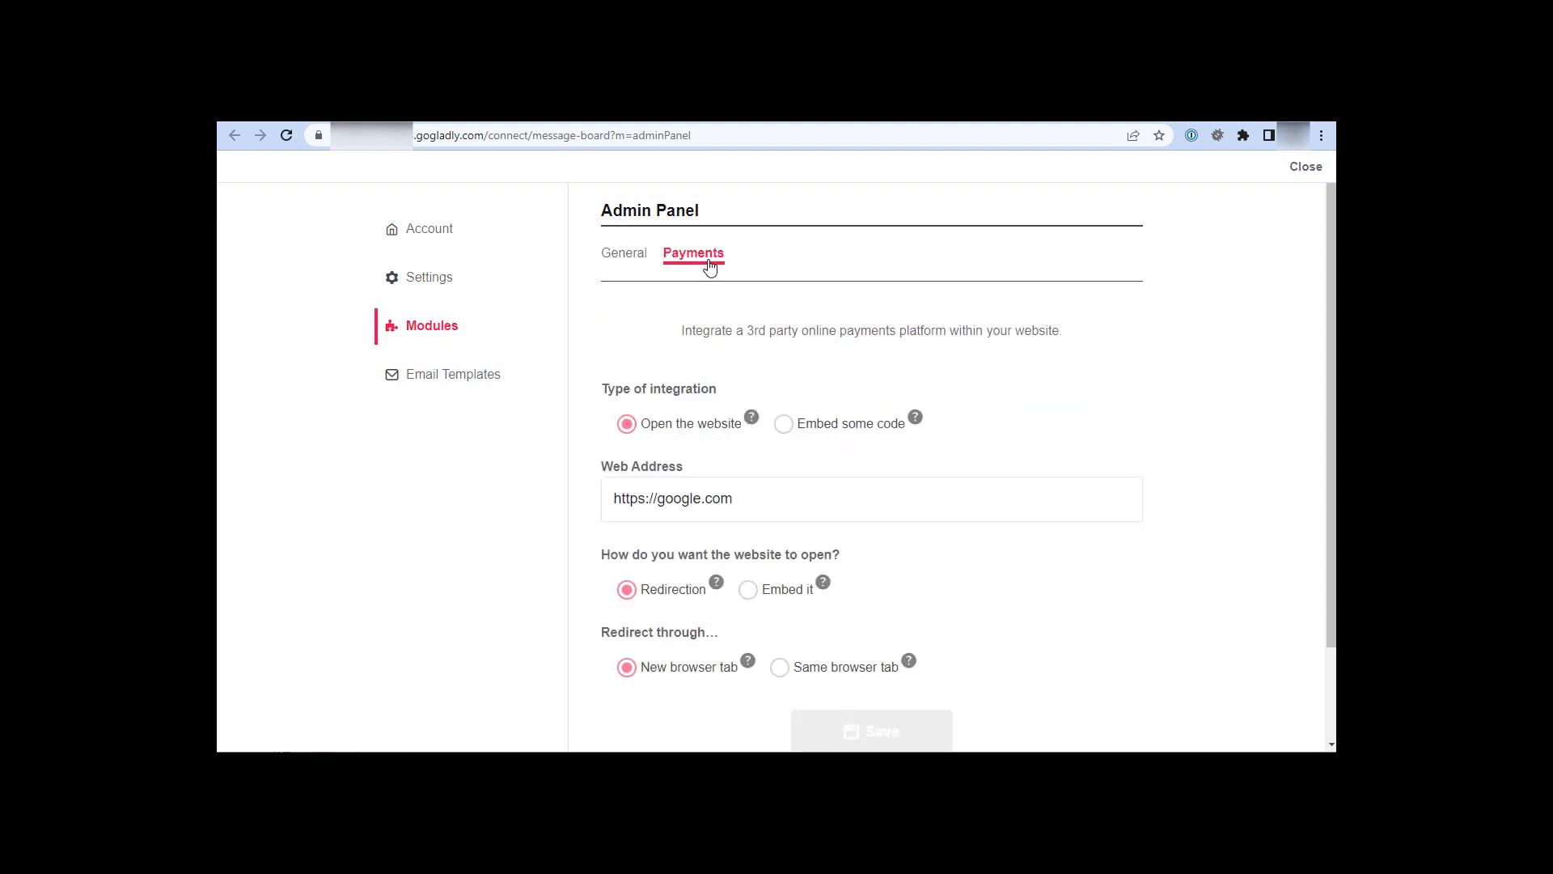
scroll(862, 477, down, 1)
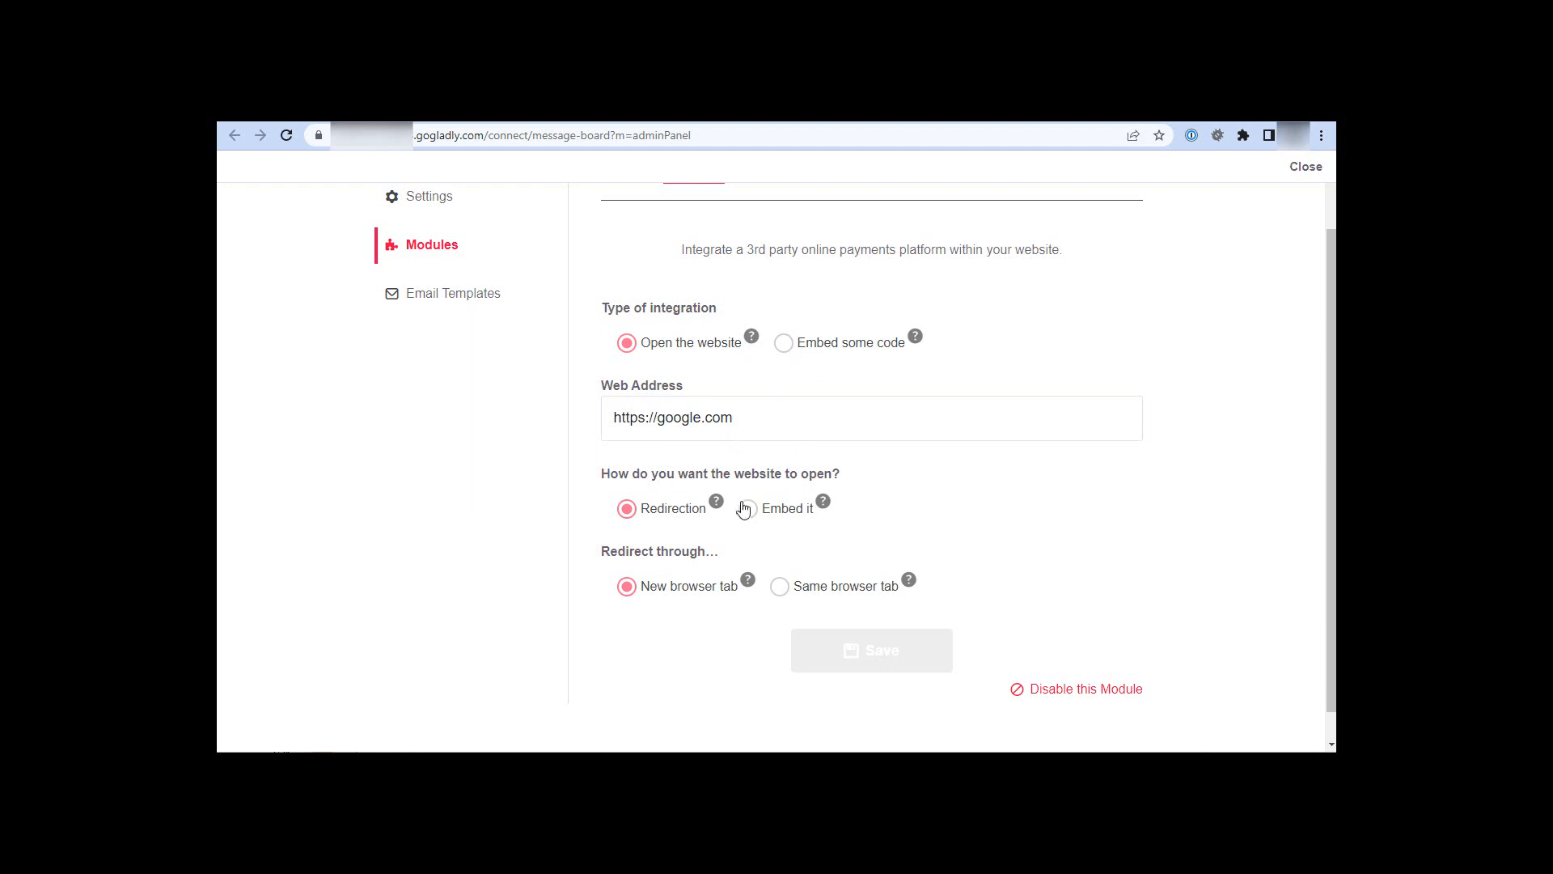
click(748, 508)
drag(733, 416, 606, 416)
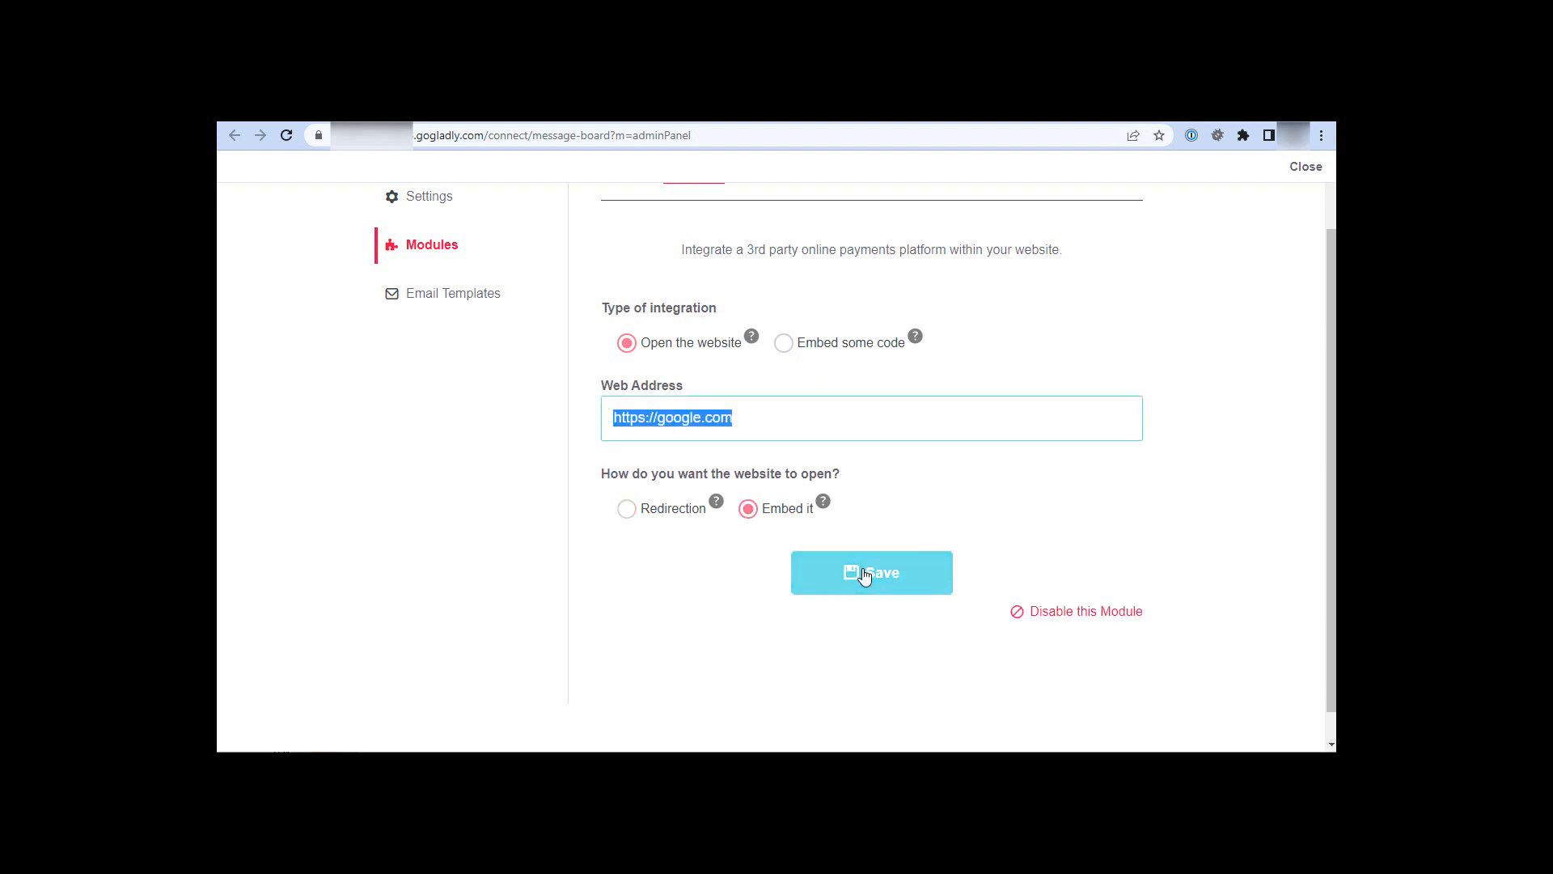
click(864, 575)
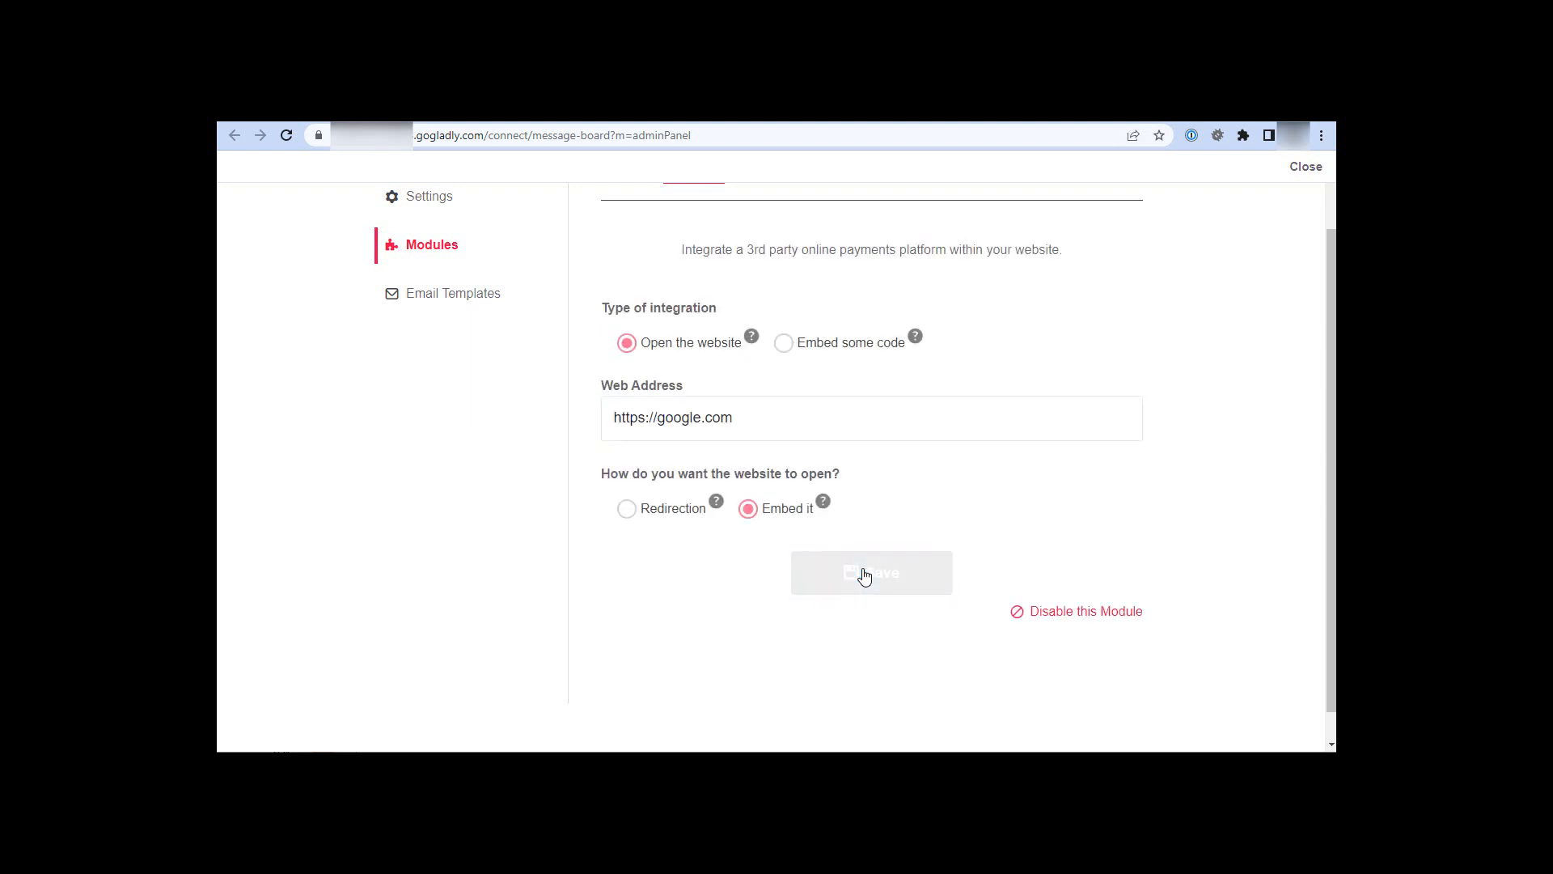
Leave the Admin Panel and open the Payments page to check how the embedded website loads.
click(1308, 166)
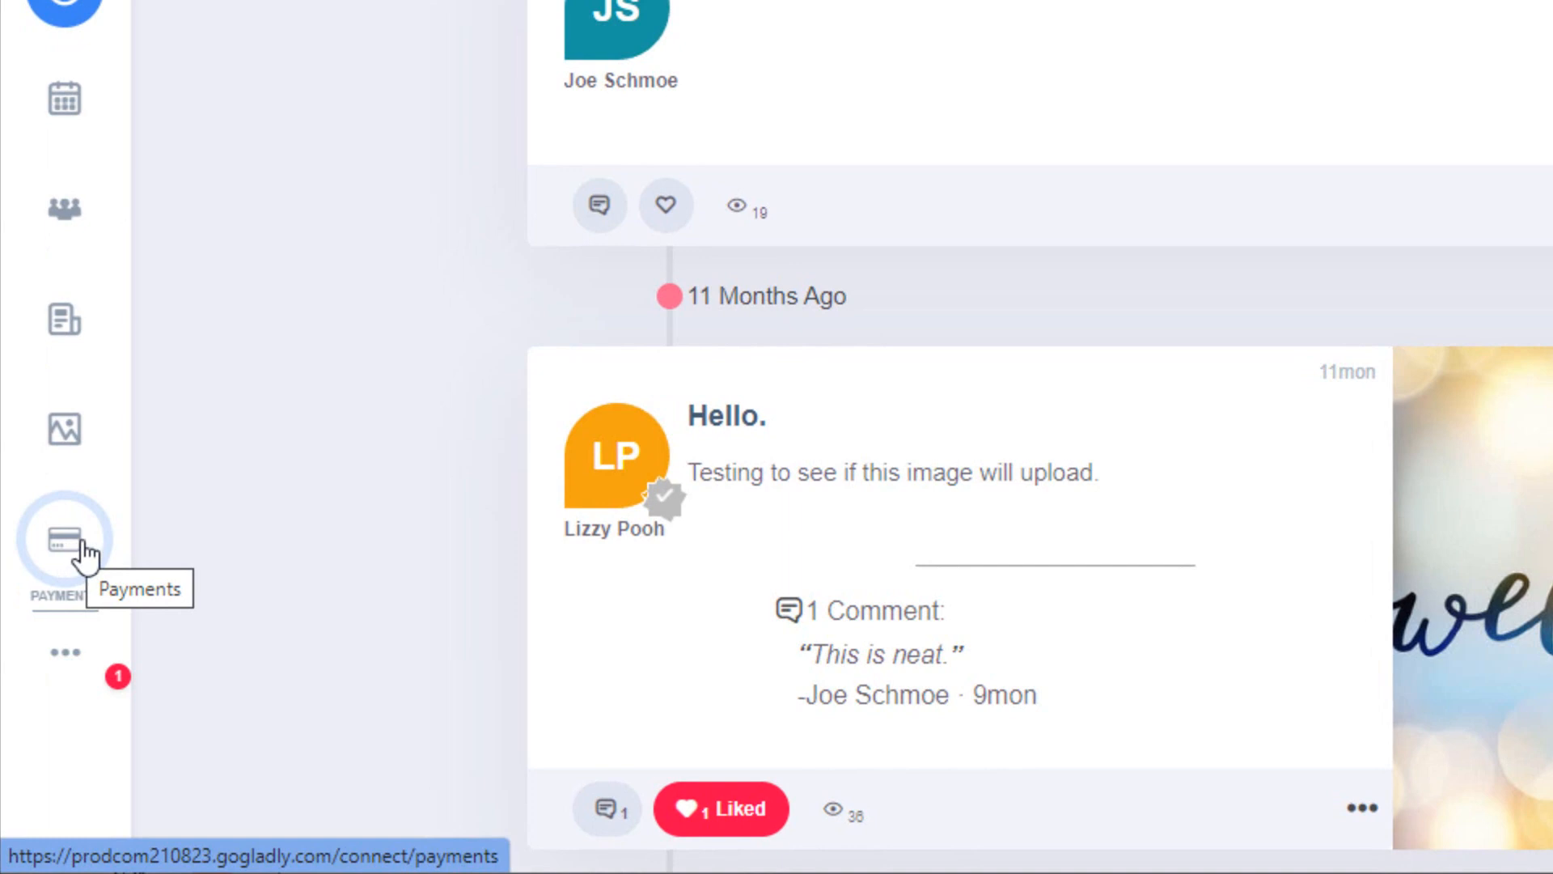
click(86, 542)
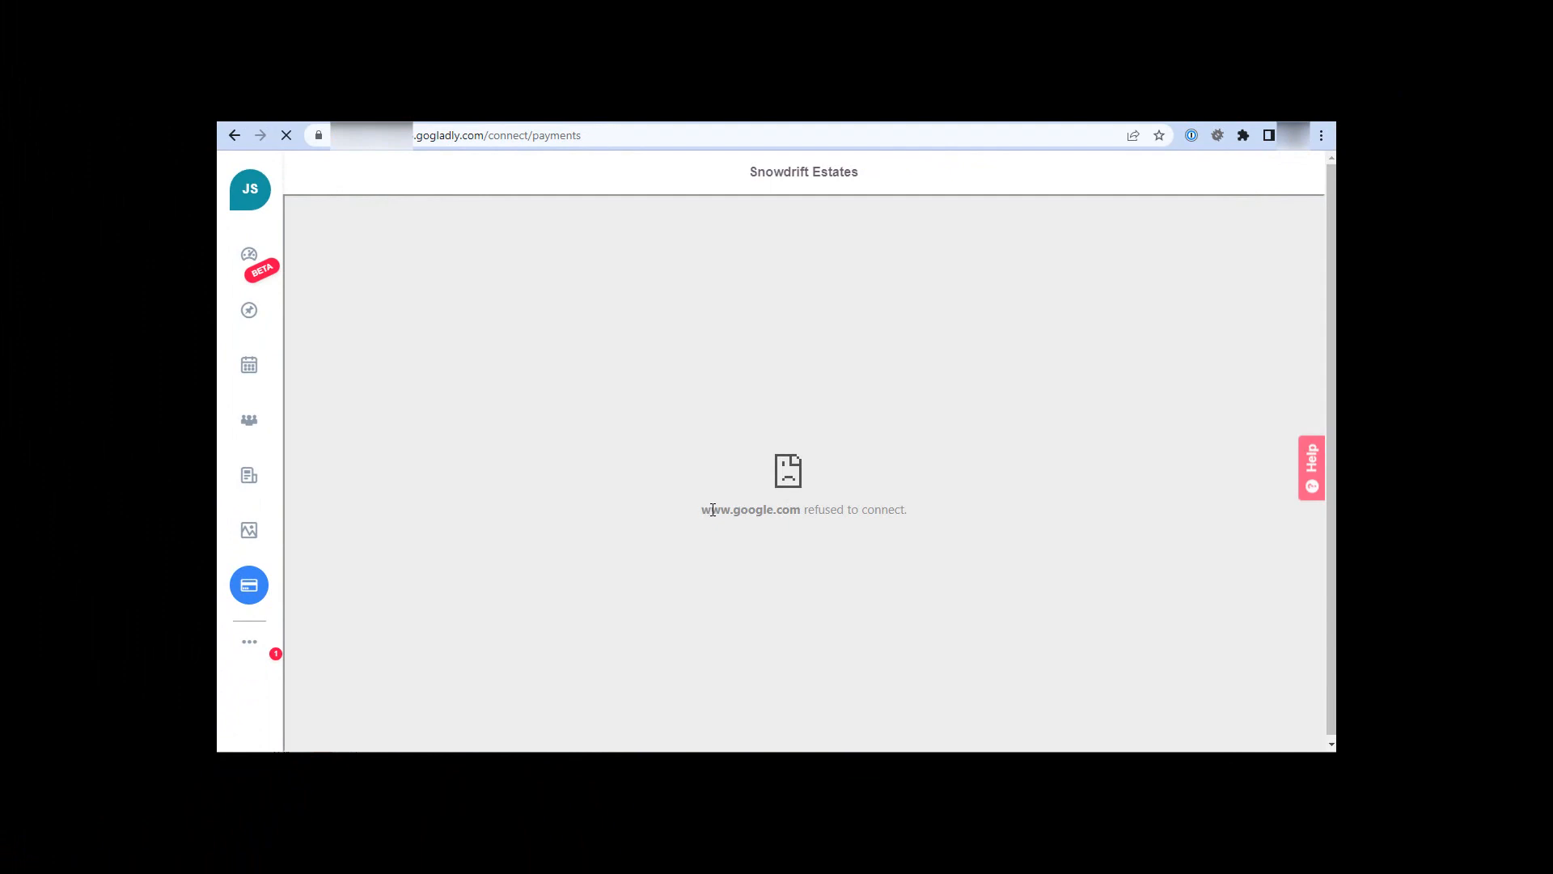
drag(712, 509, 905, 514)
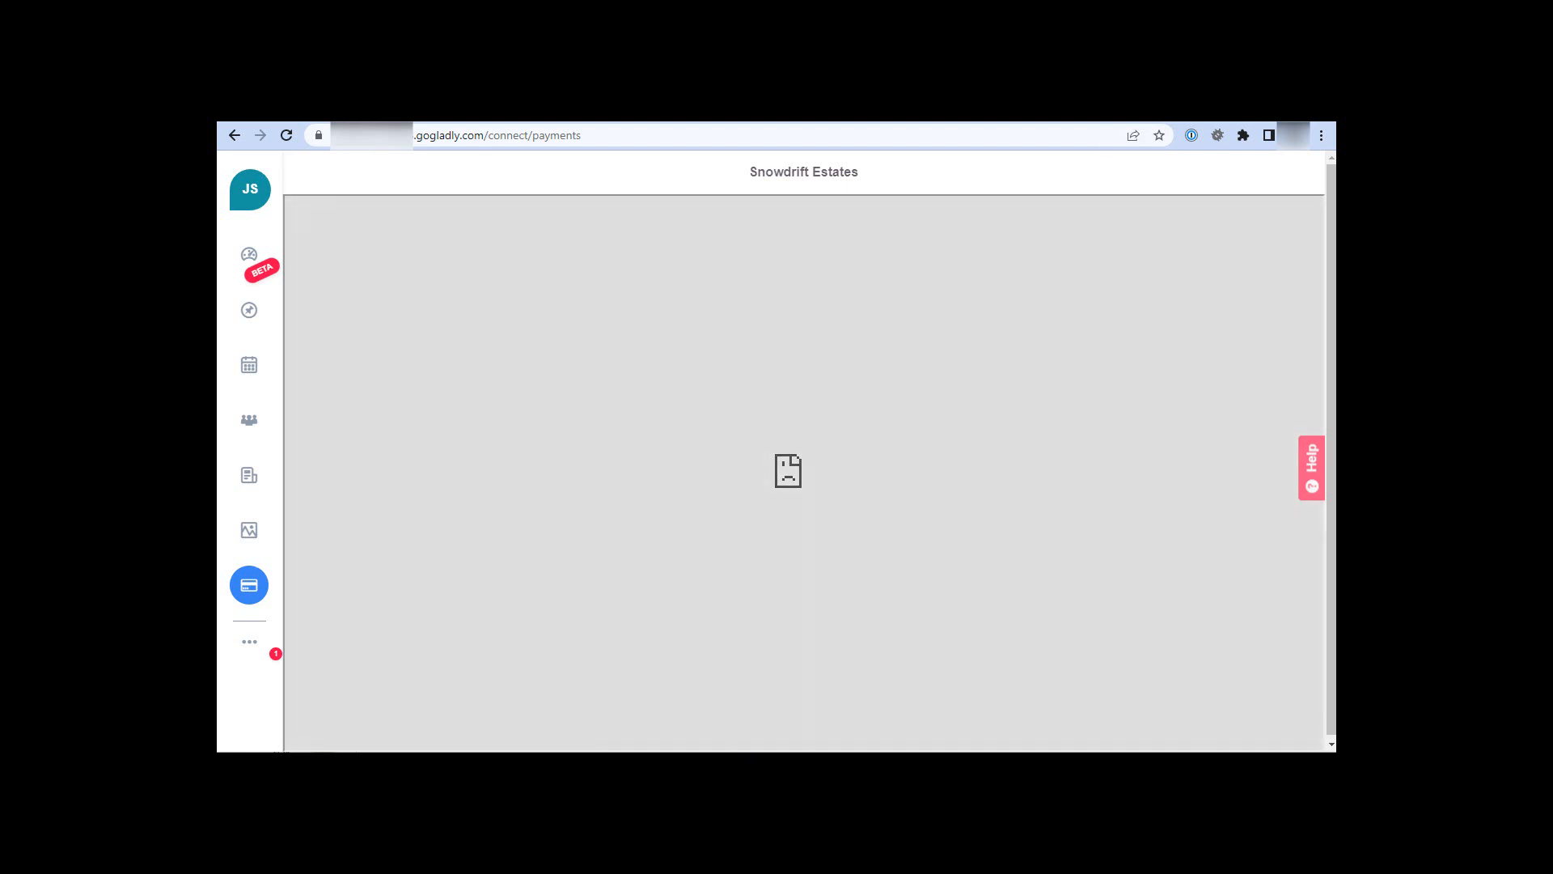
Reopen the Payments module settings in the Admin Panel, set the website to open by Redirection through the same browser tab and save.
click(249, 643)
click(336, 495)
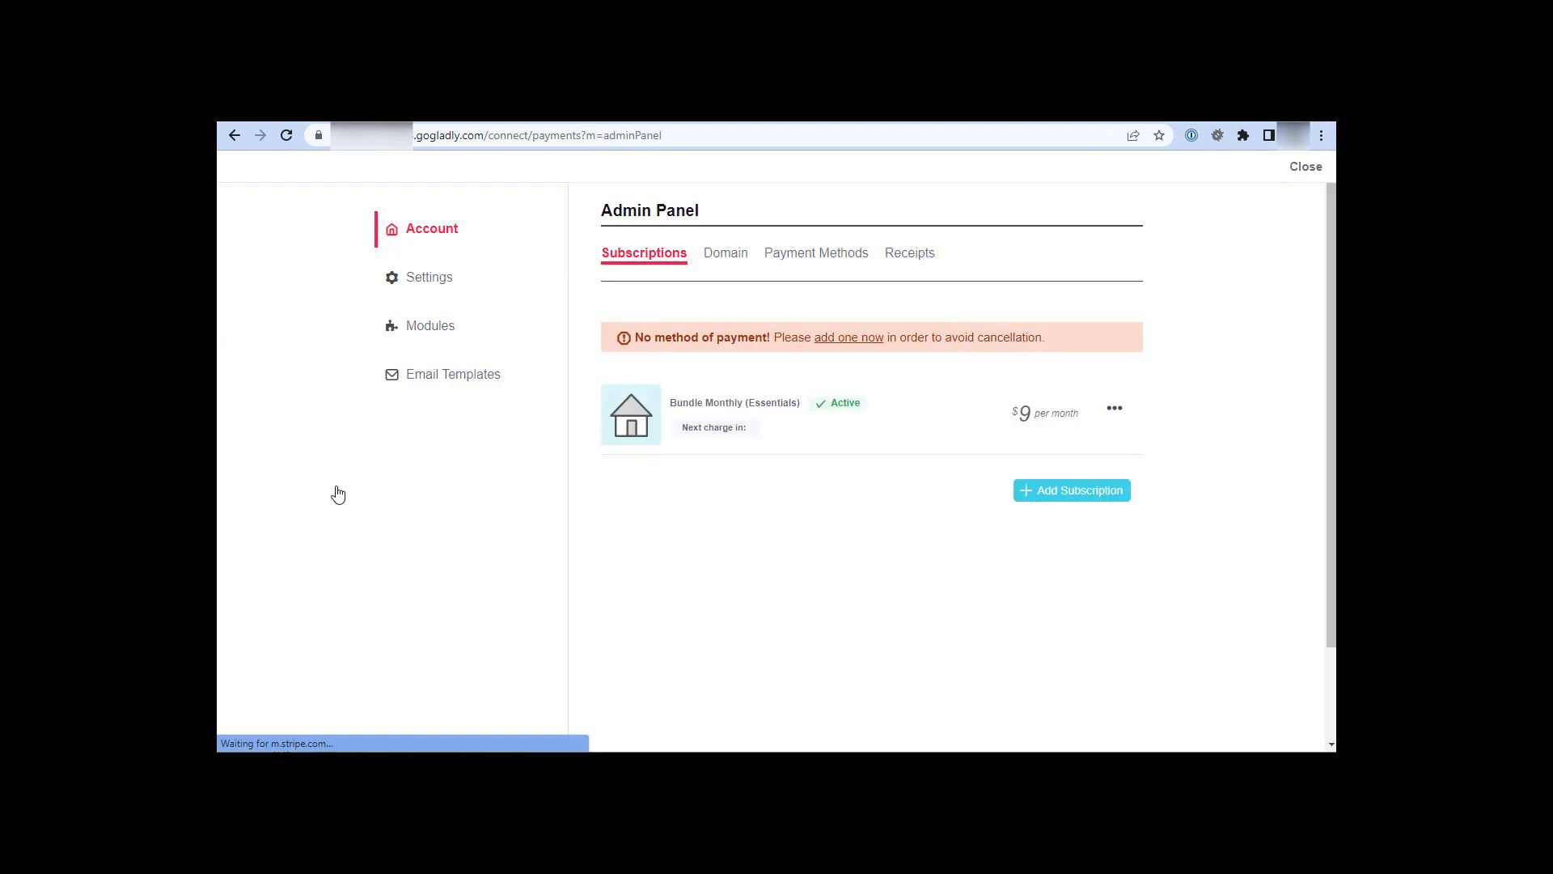
click(435, 332)
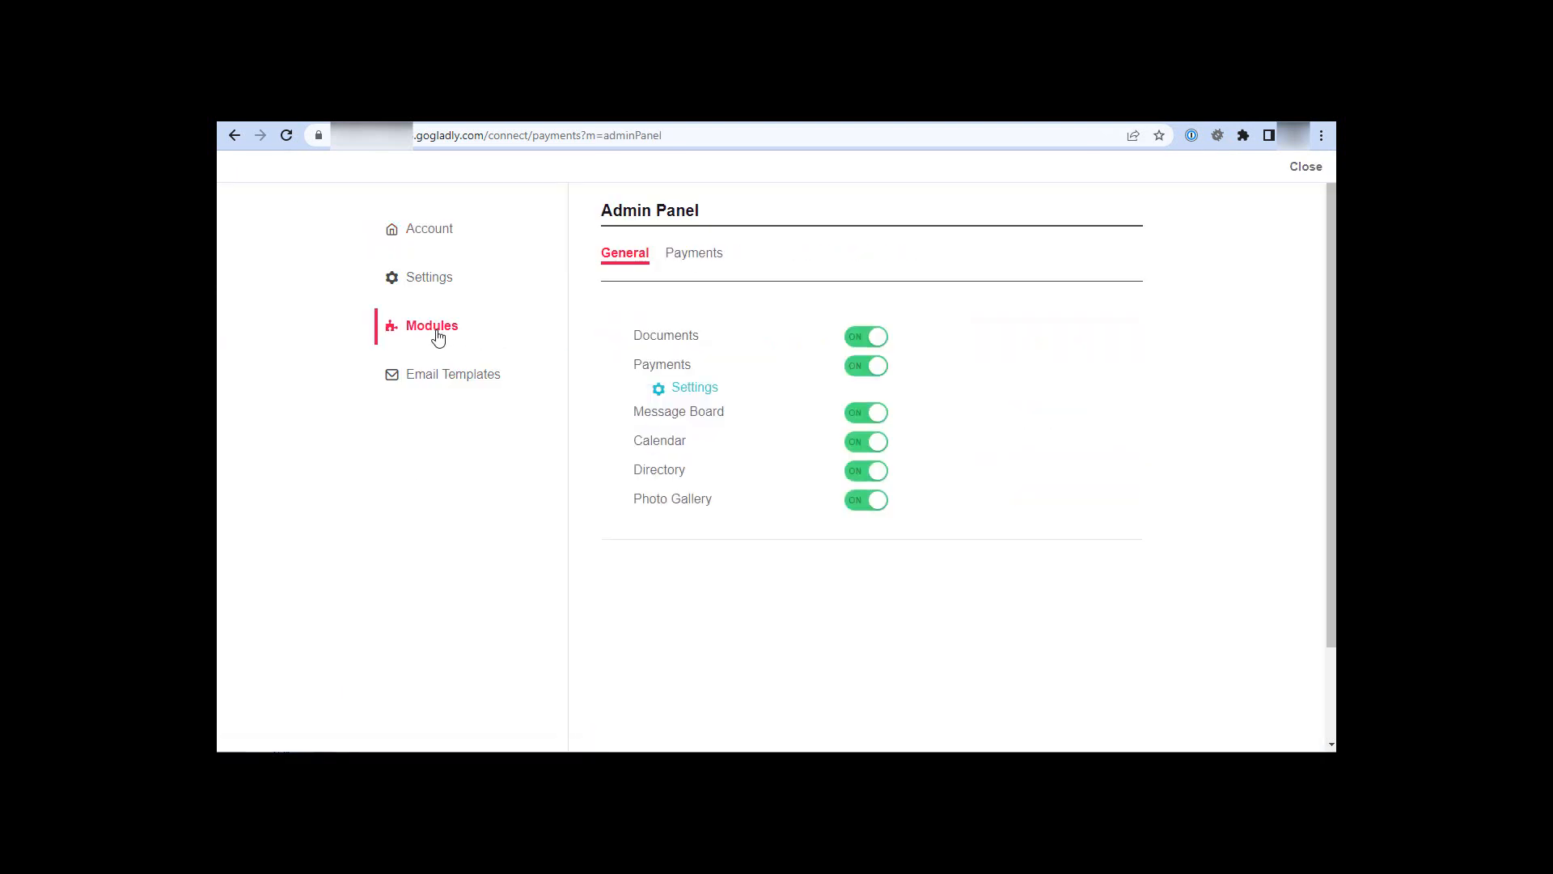
click(700, 265)
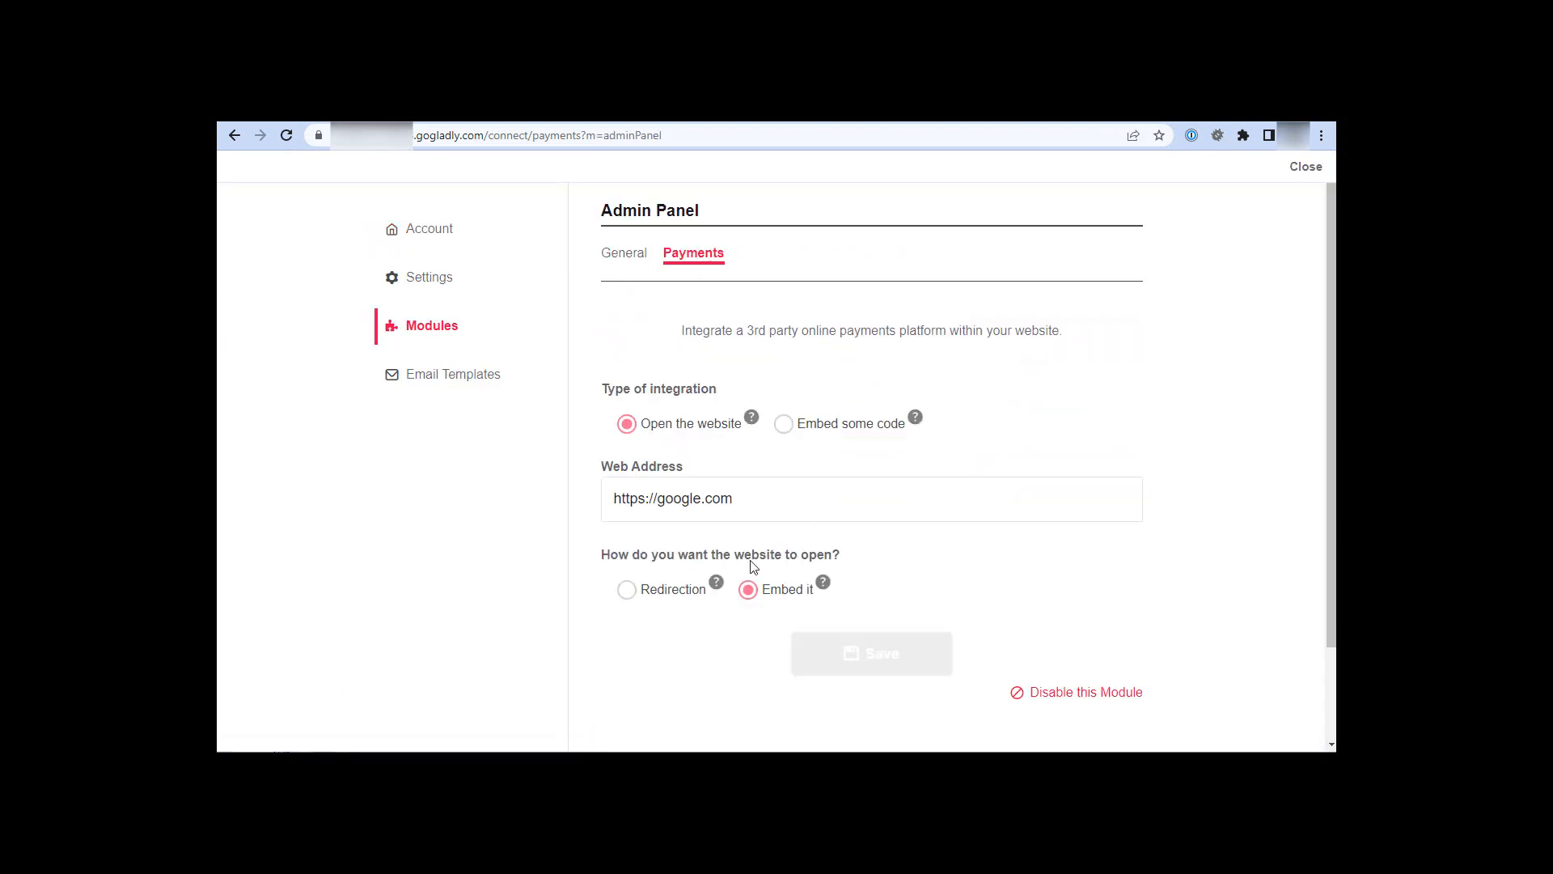
drag(735, 498, 608, 494)
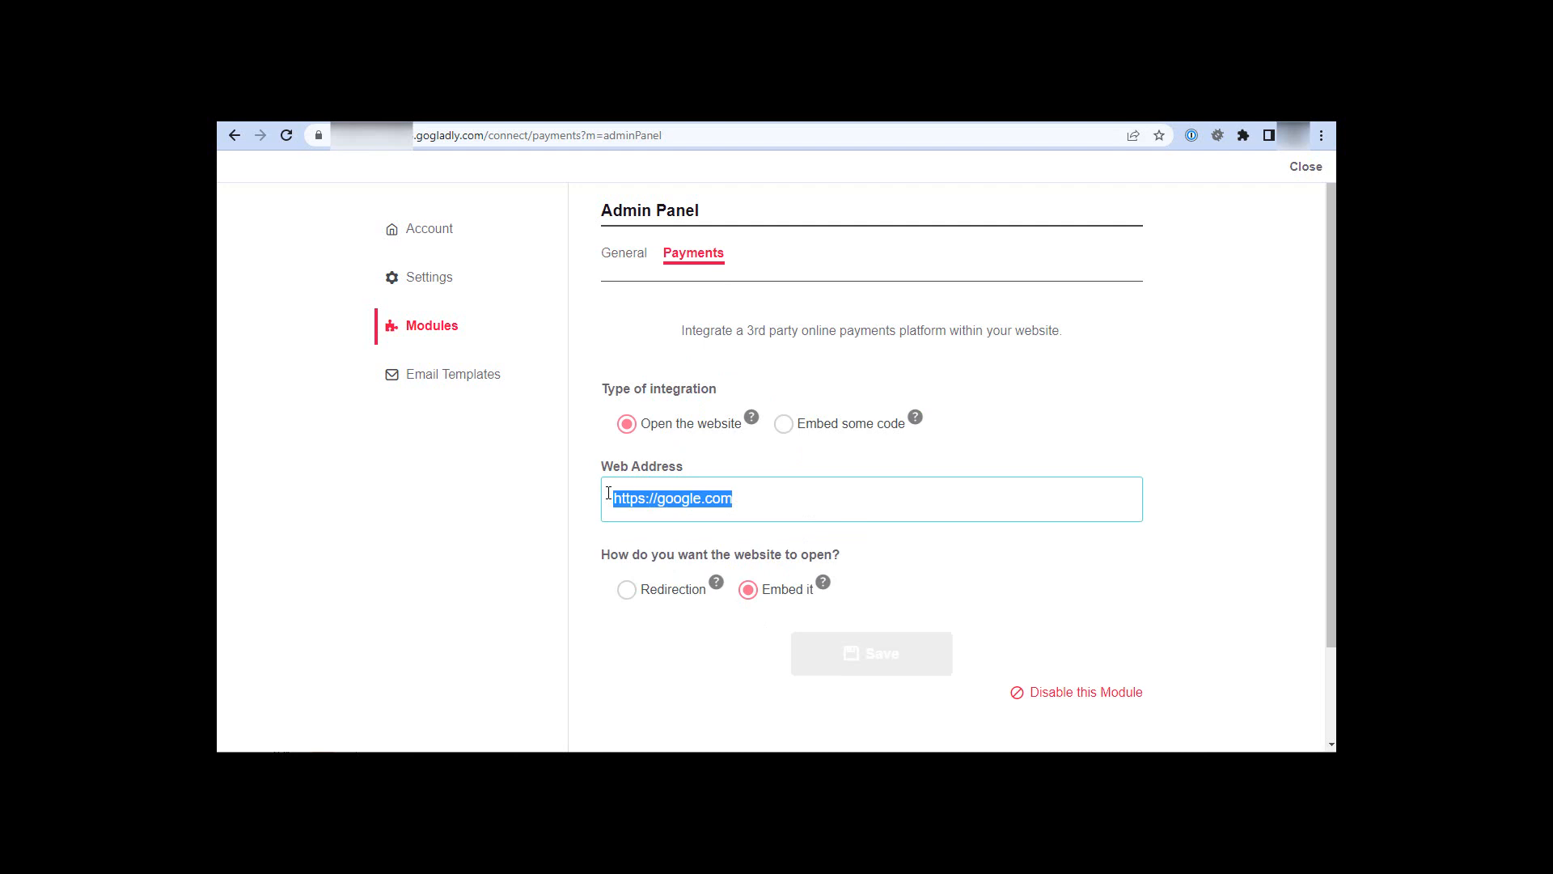
click(627, 590)
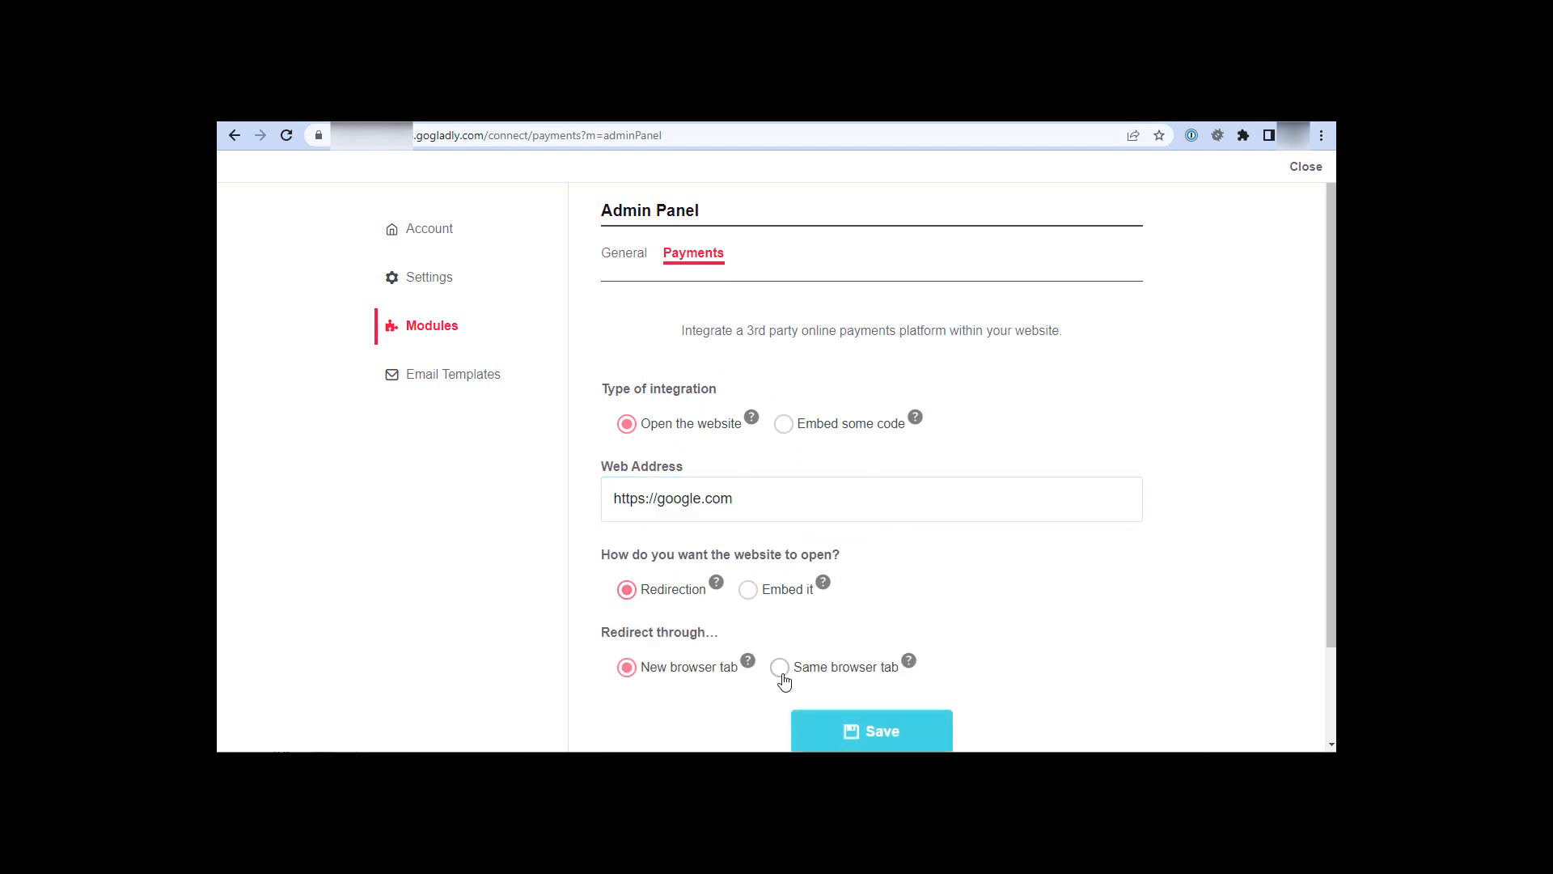
click(782, 678)
click(898, 730)
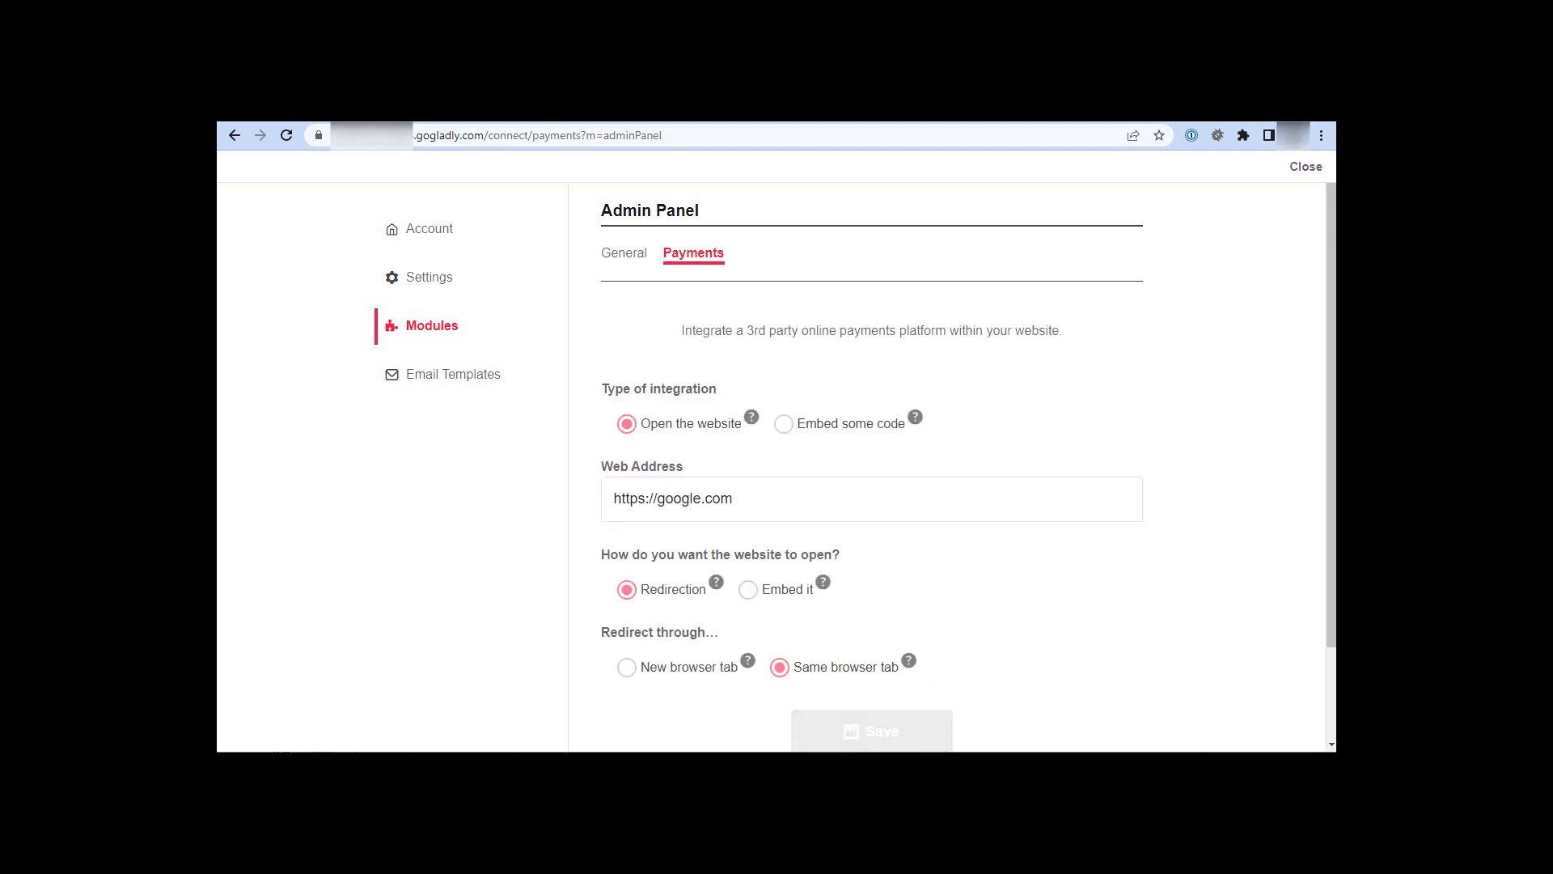
Leave the Admin Panel, test the Payments link from the Message Board and return to the community site.
click(1305, 166)
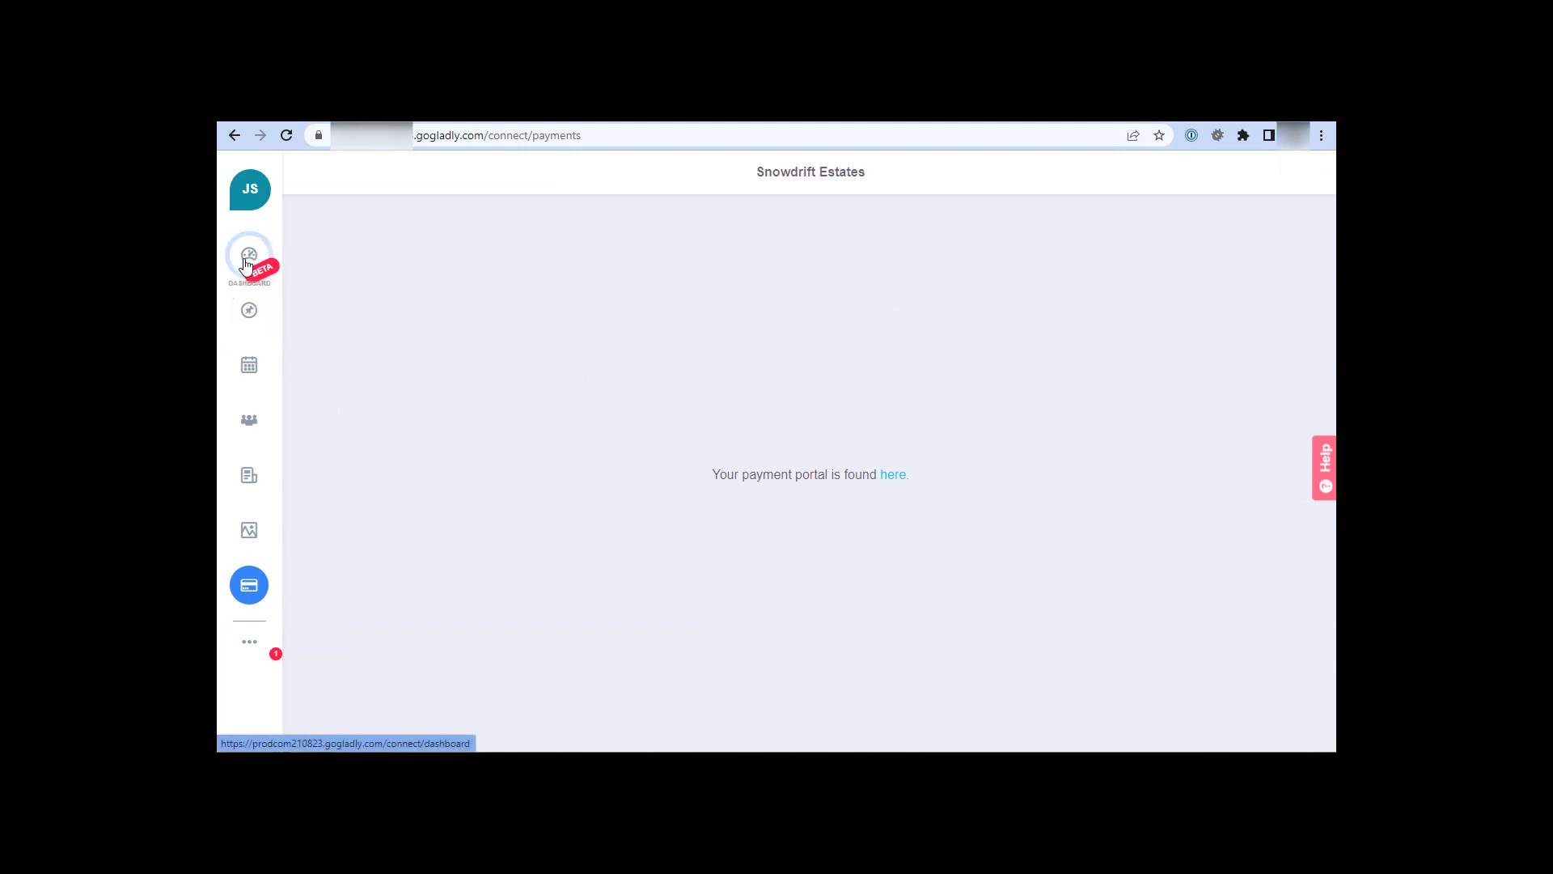
click(249, 308)
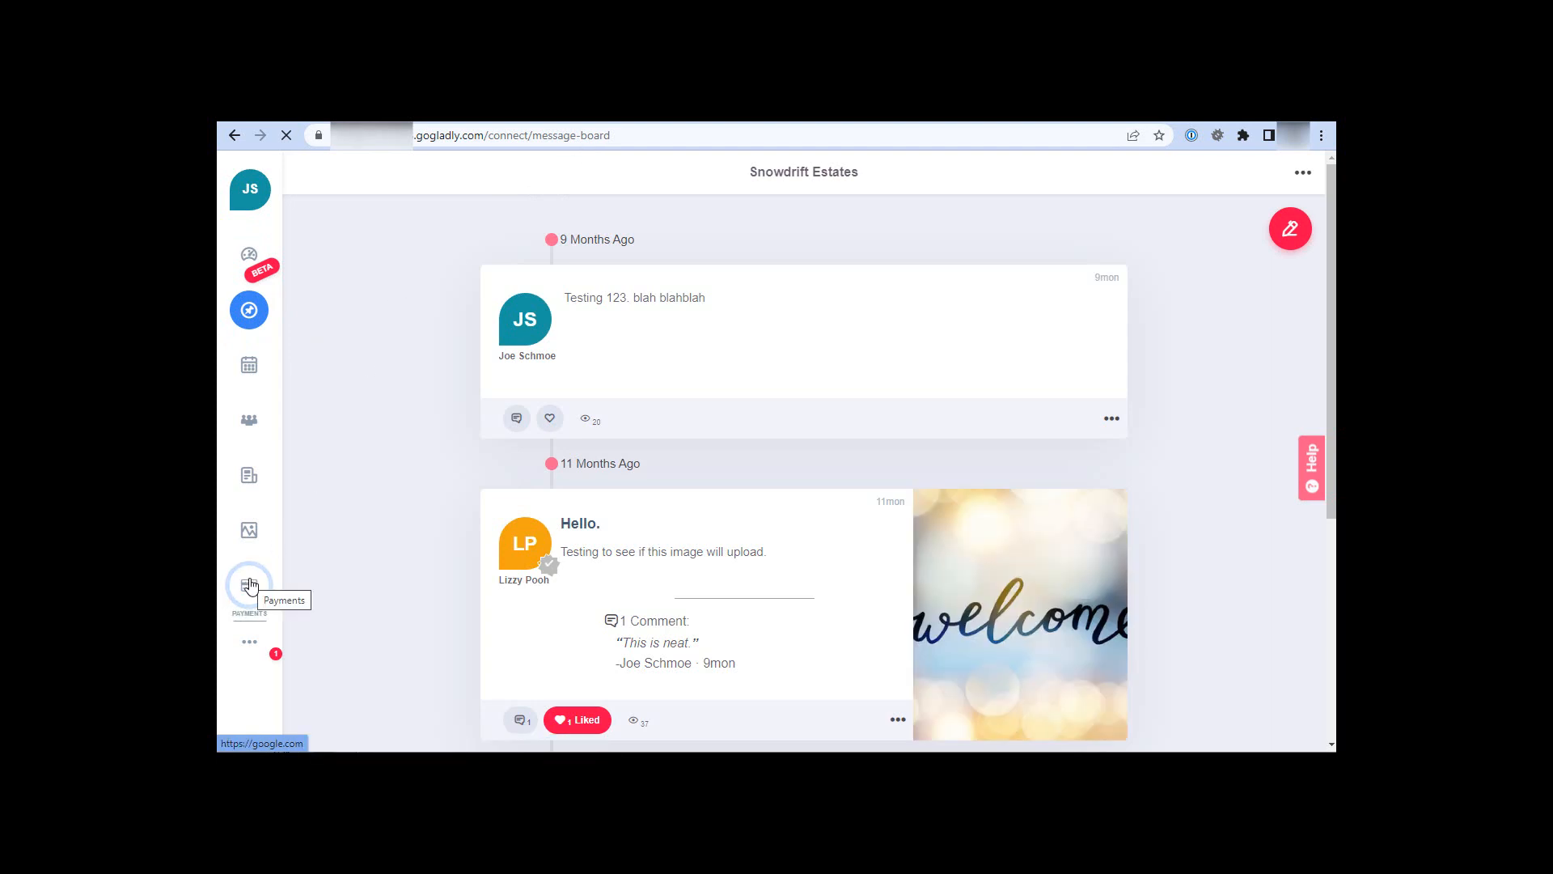
click(249, 584)
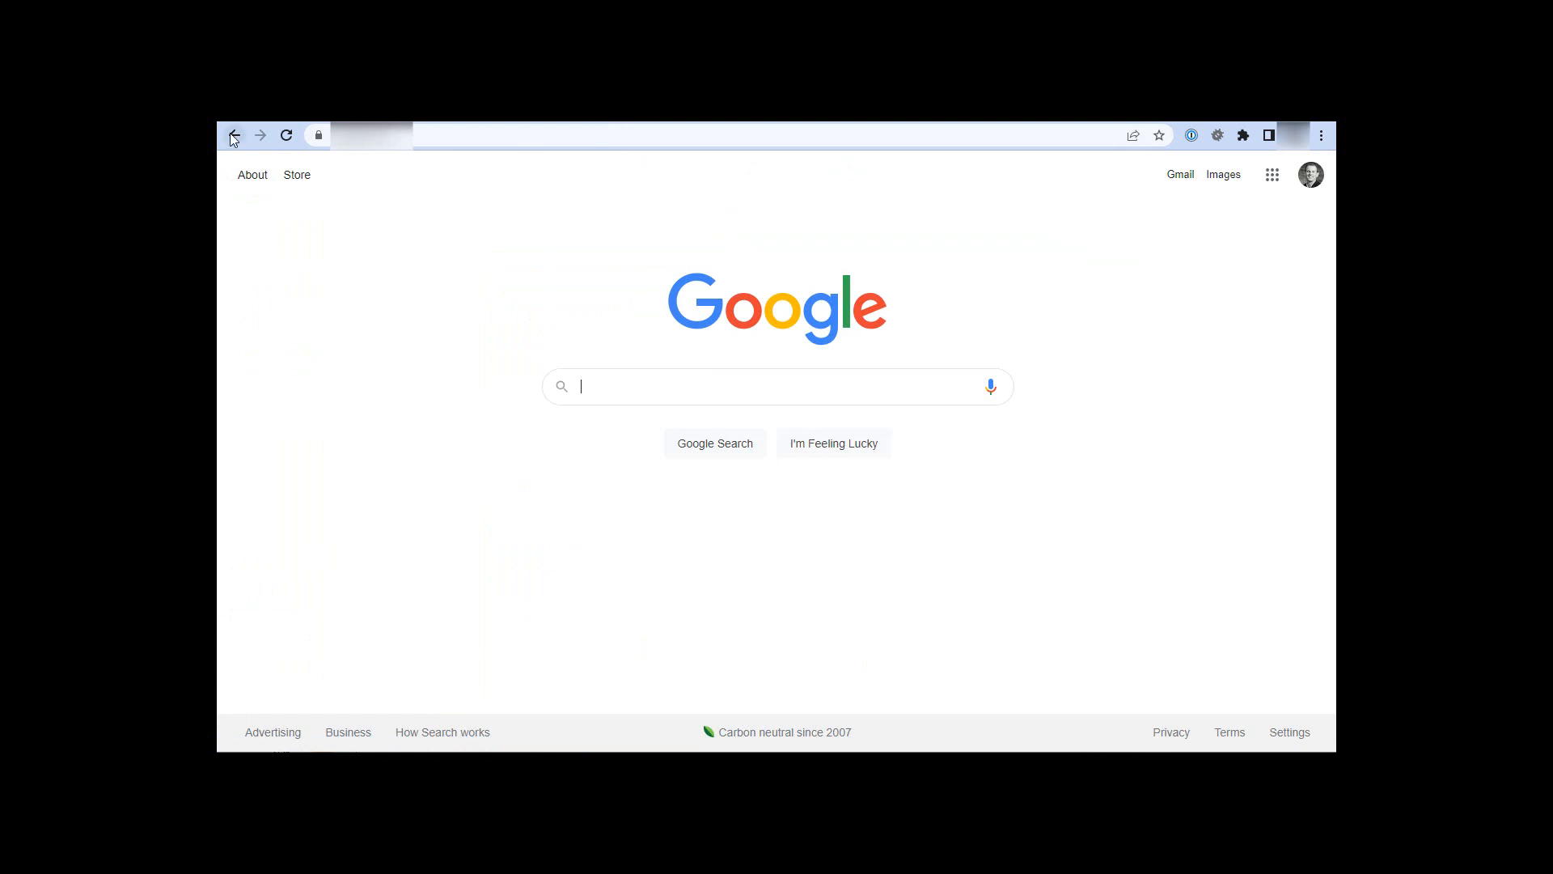
click(234, 135)
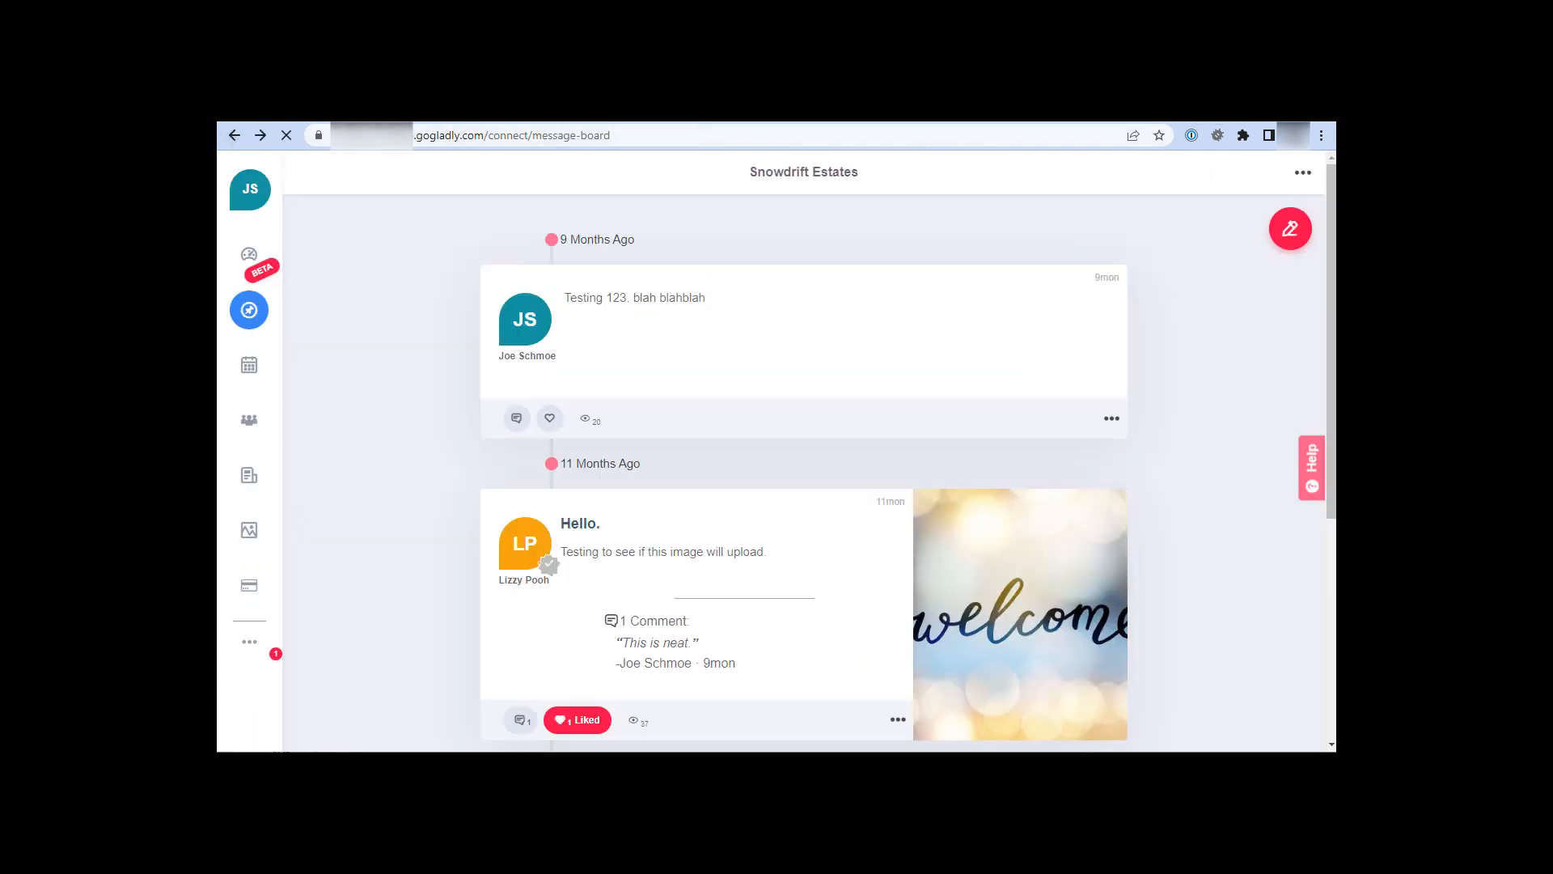
Reopen the Payments module settings in the Admin Panel and switch the type of integration to Embed some code.
click(249, 642)
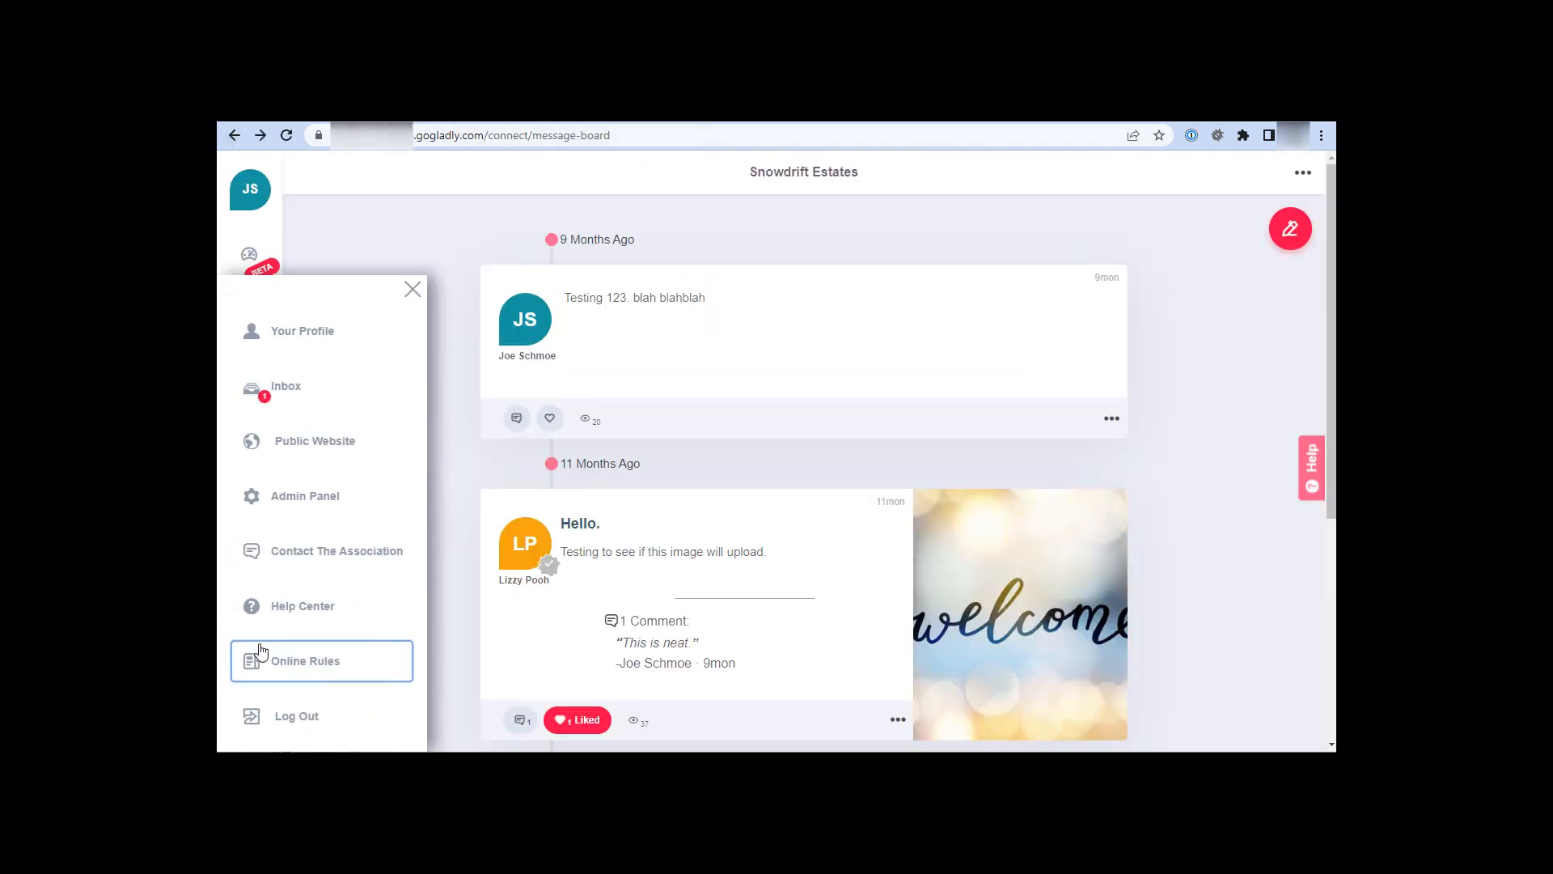
click(316, 498)
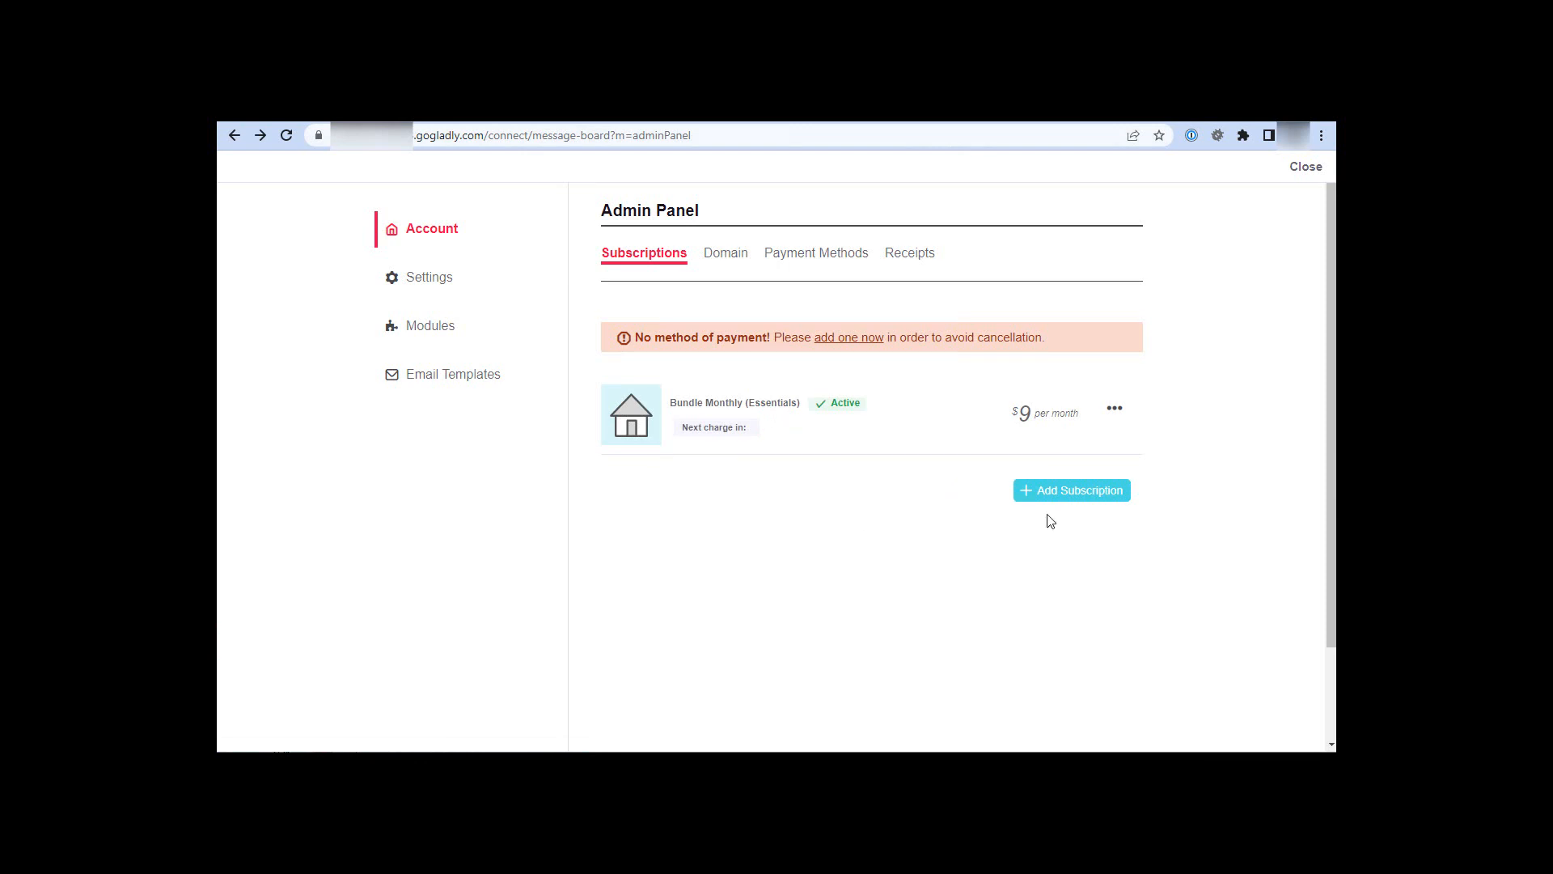
click(450, 327)
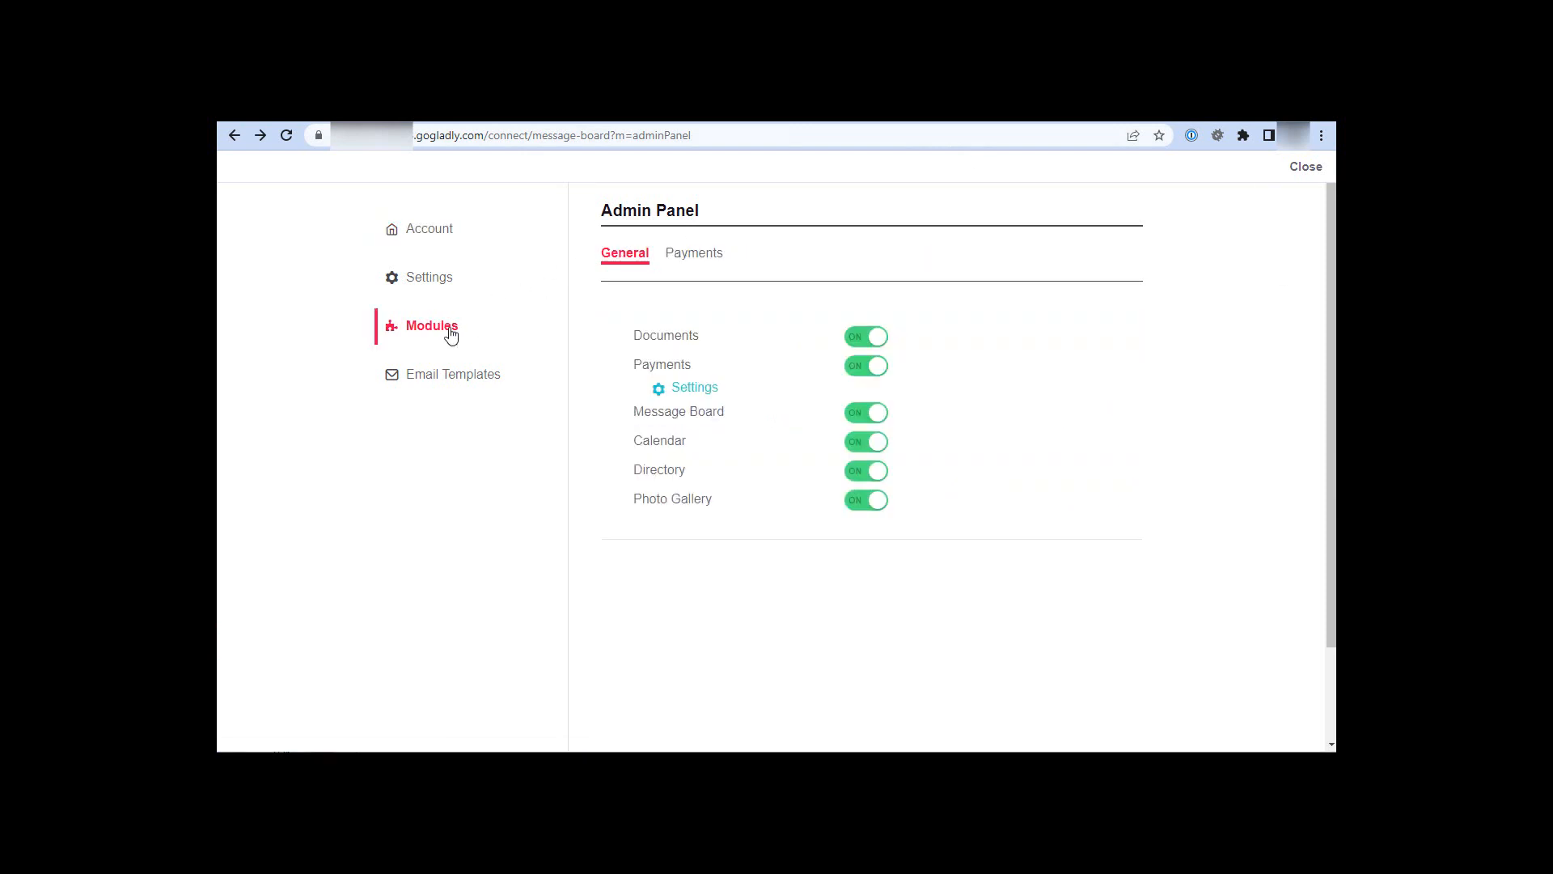
click(697, 254)
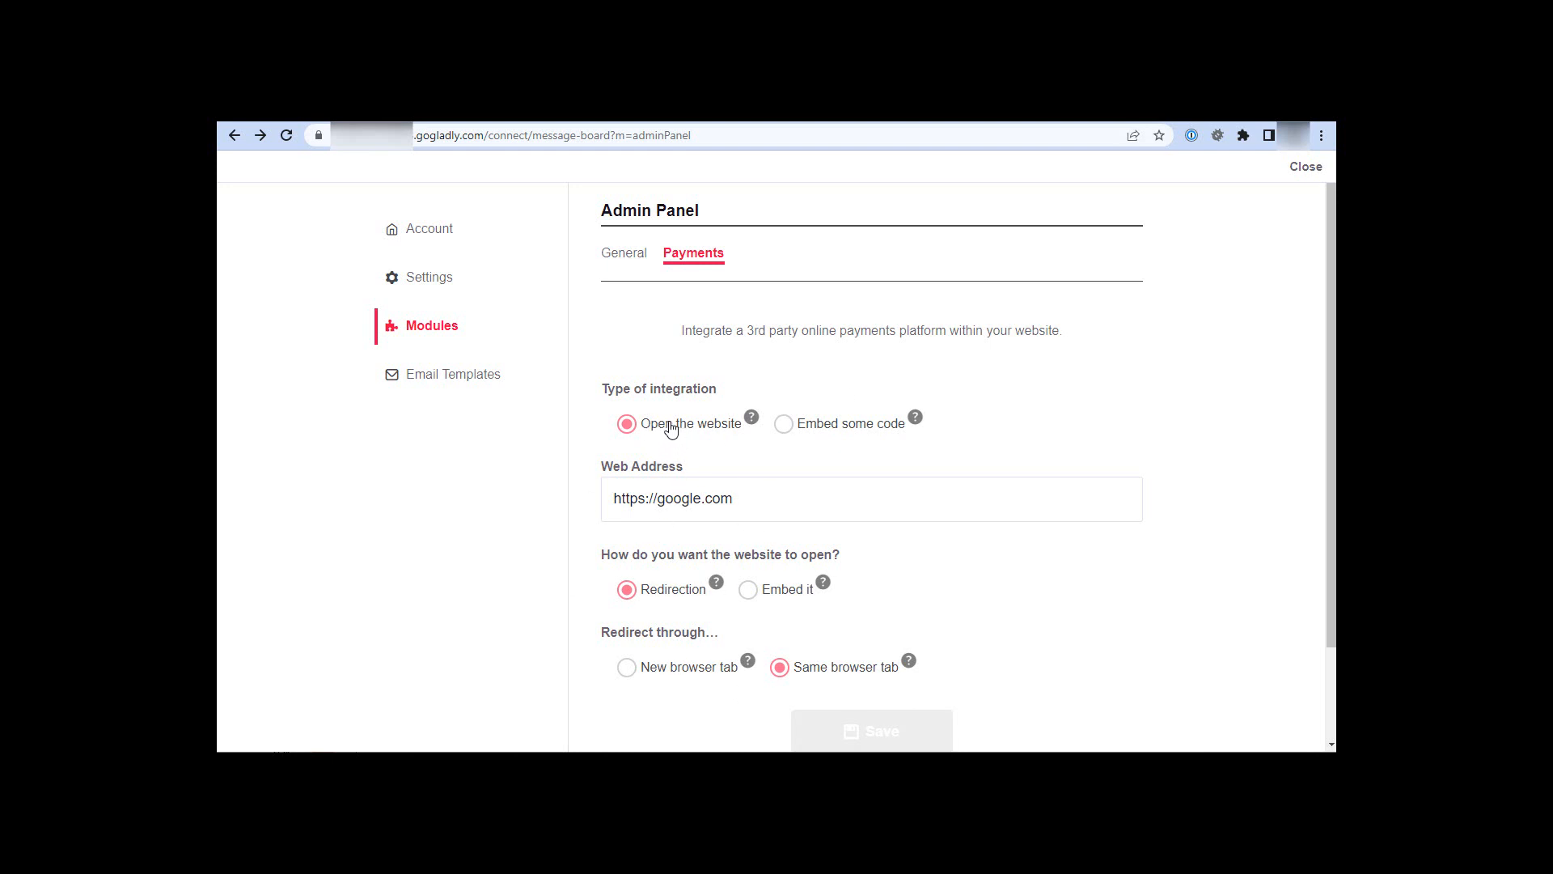
click(814, 427)
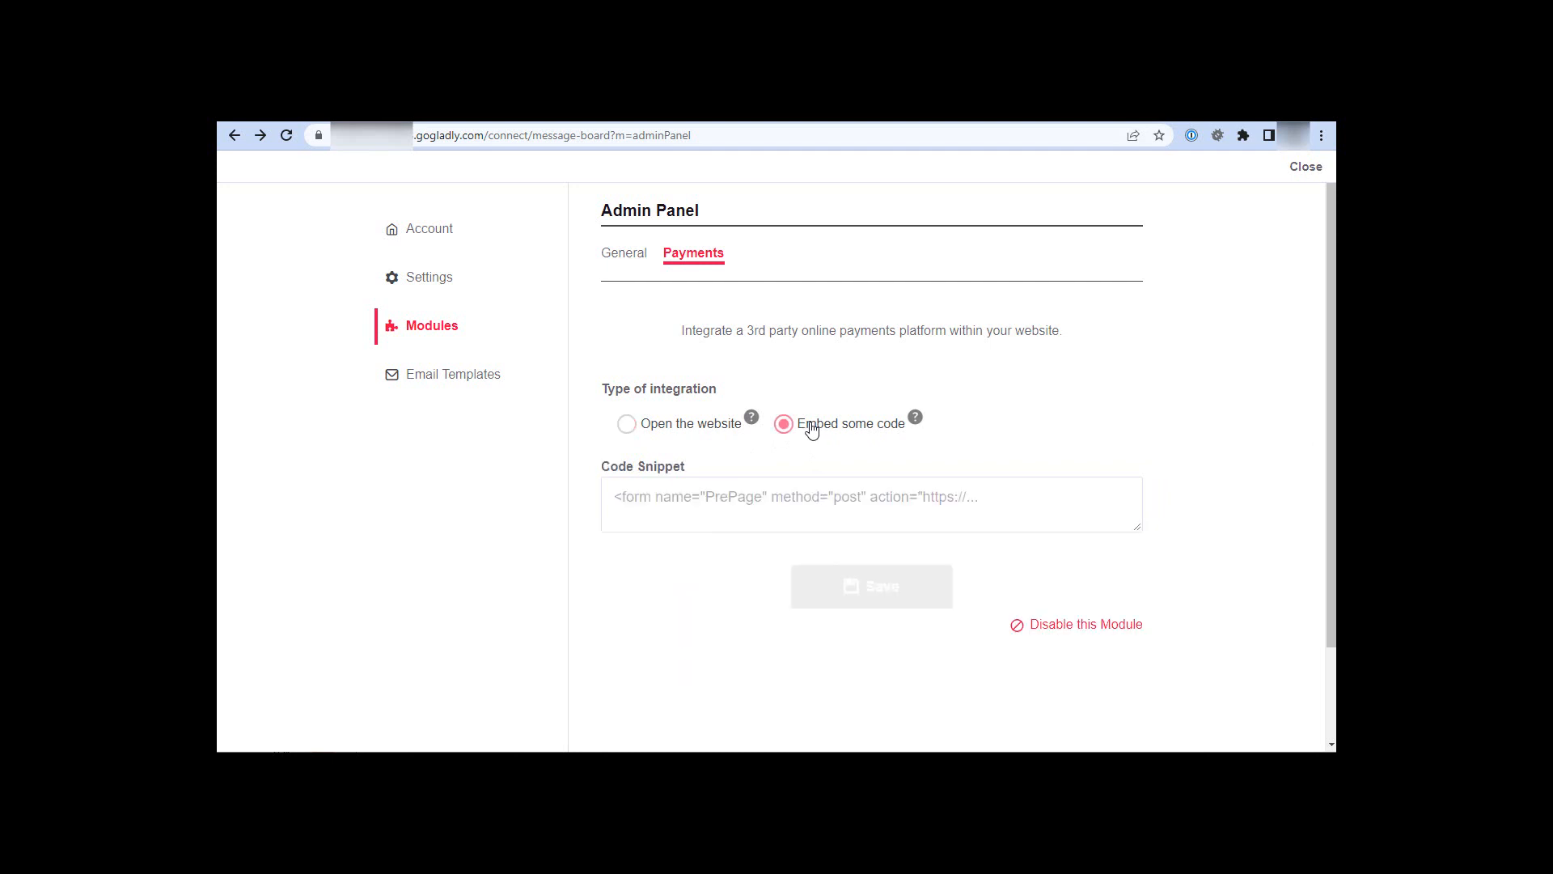
Enter and save the code snippet <div>Testing 123</div>, and check the embedded result on the Payments page.
click(749, 494)
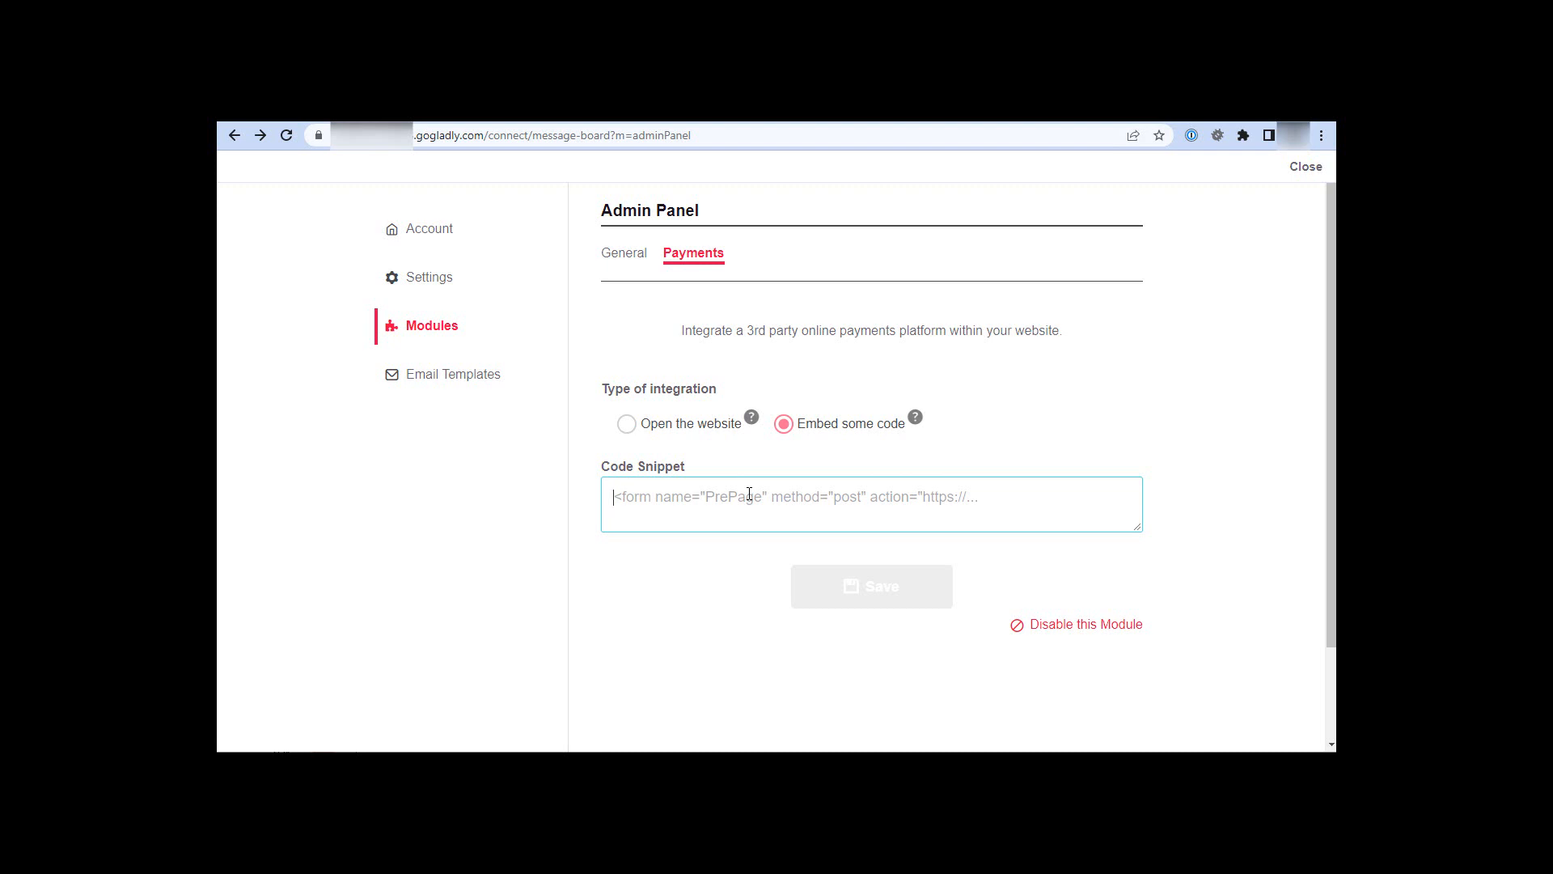
text(<div></)
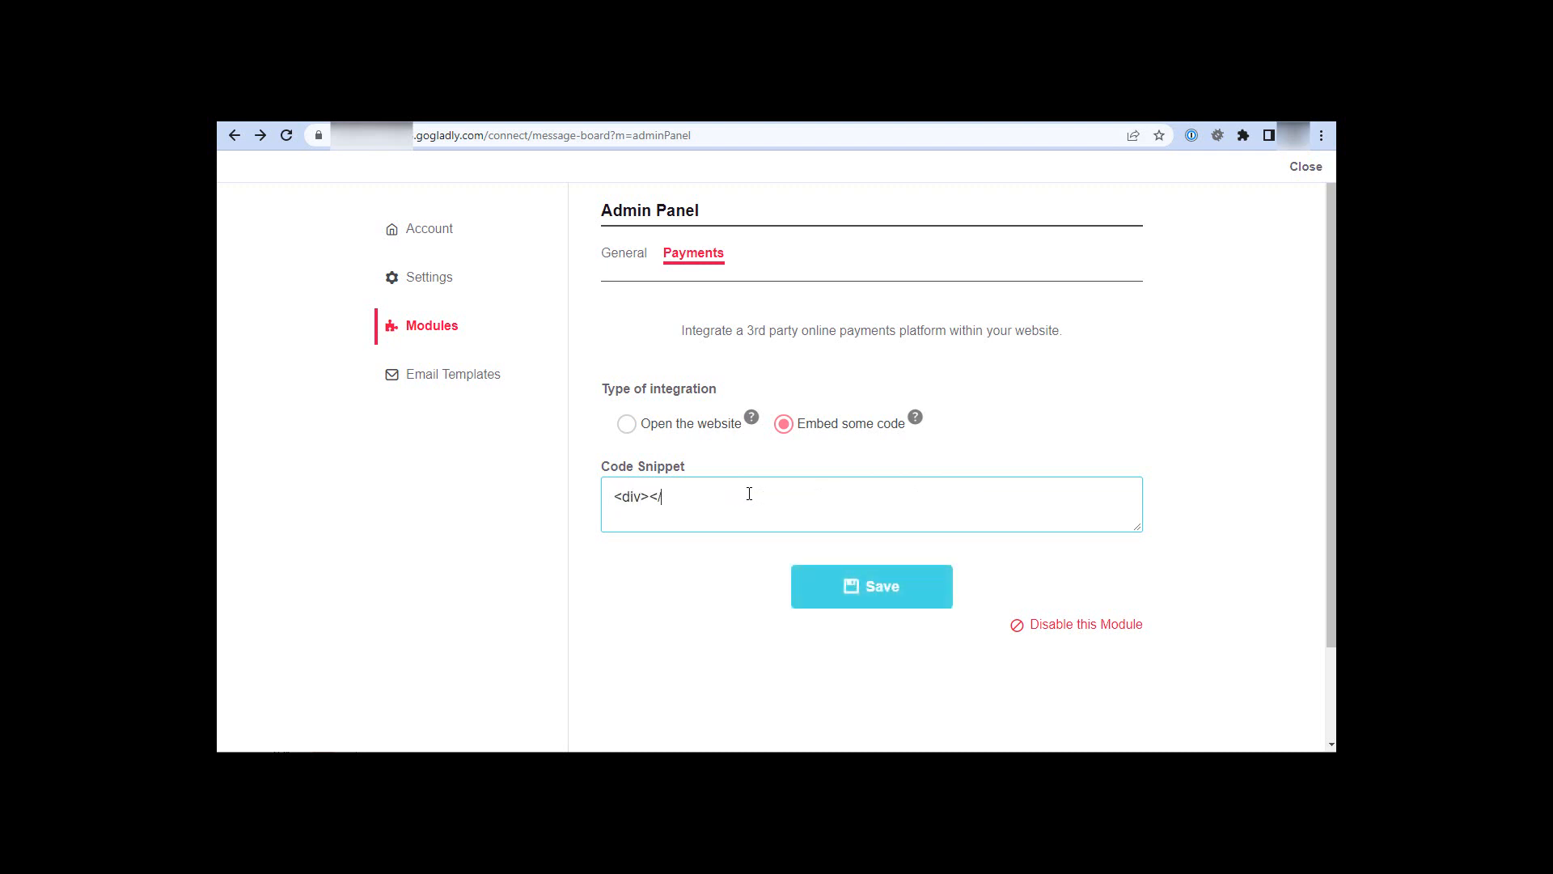
text(div>)
click(1054, 288)
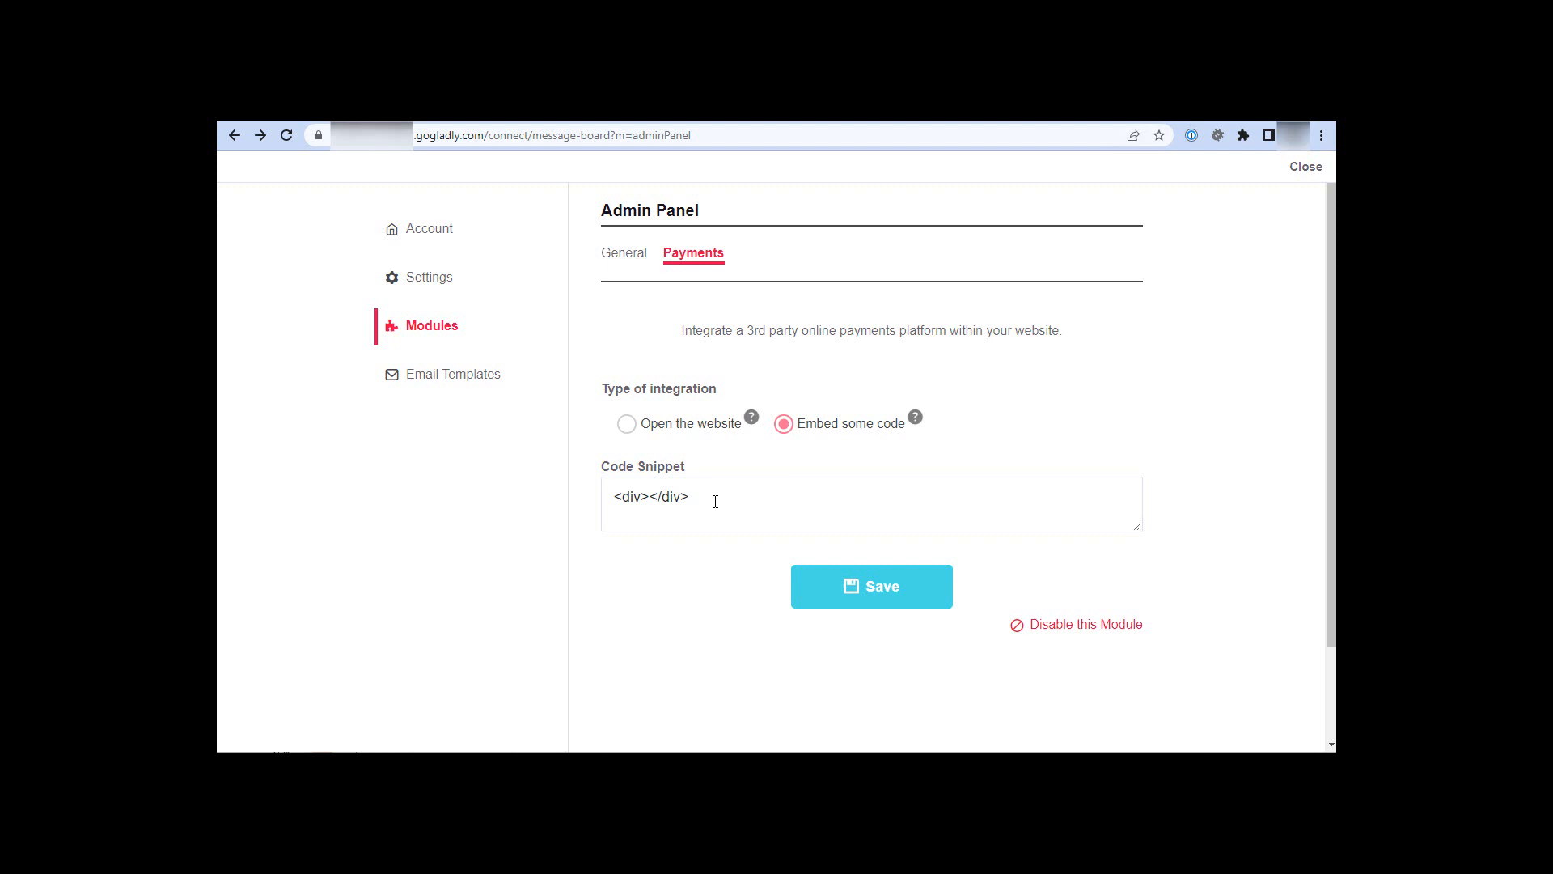
click(650, 497)
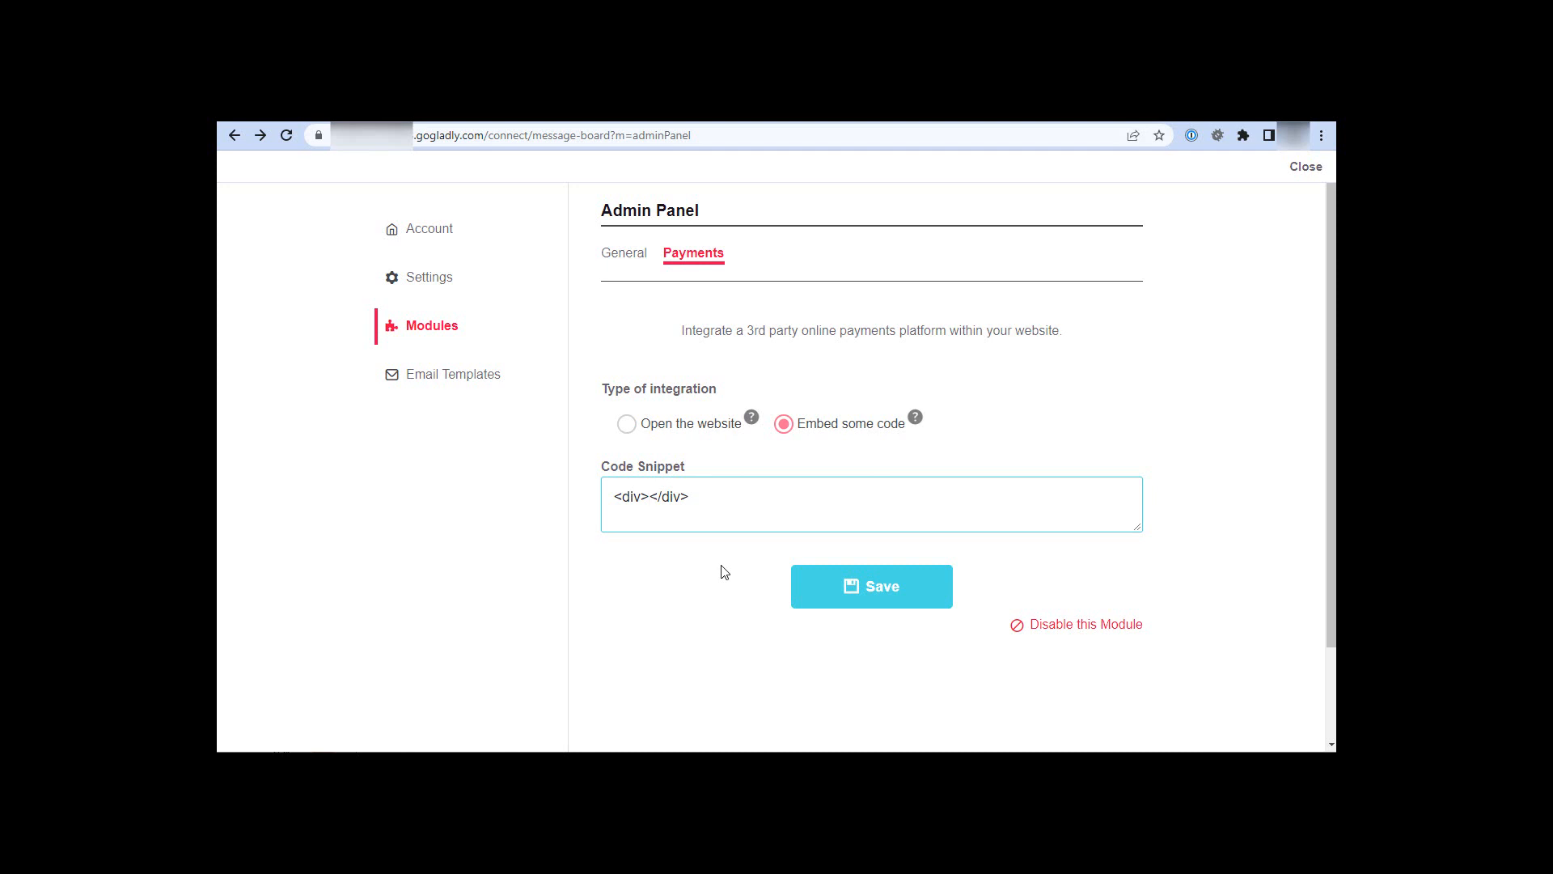
text(Testing 123)
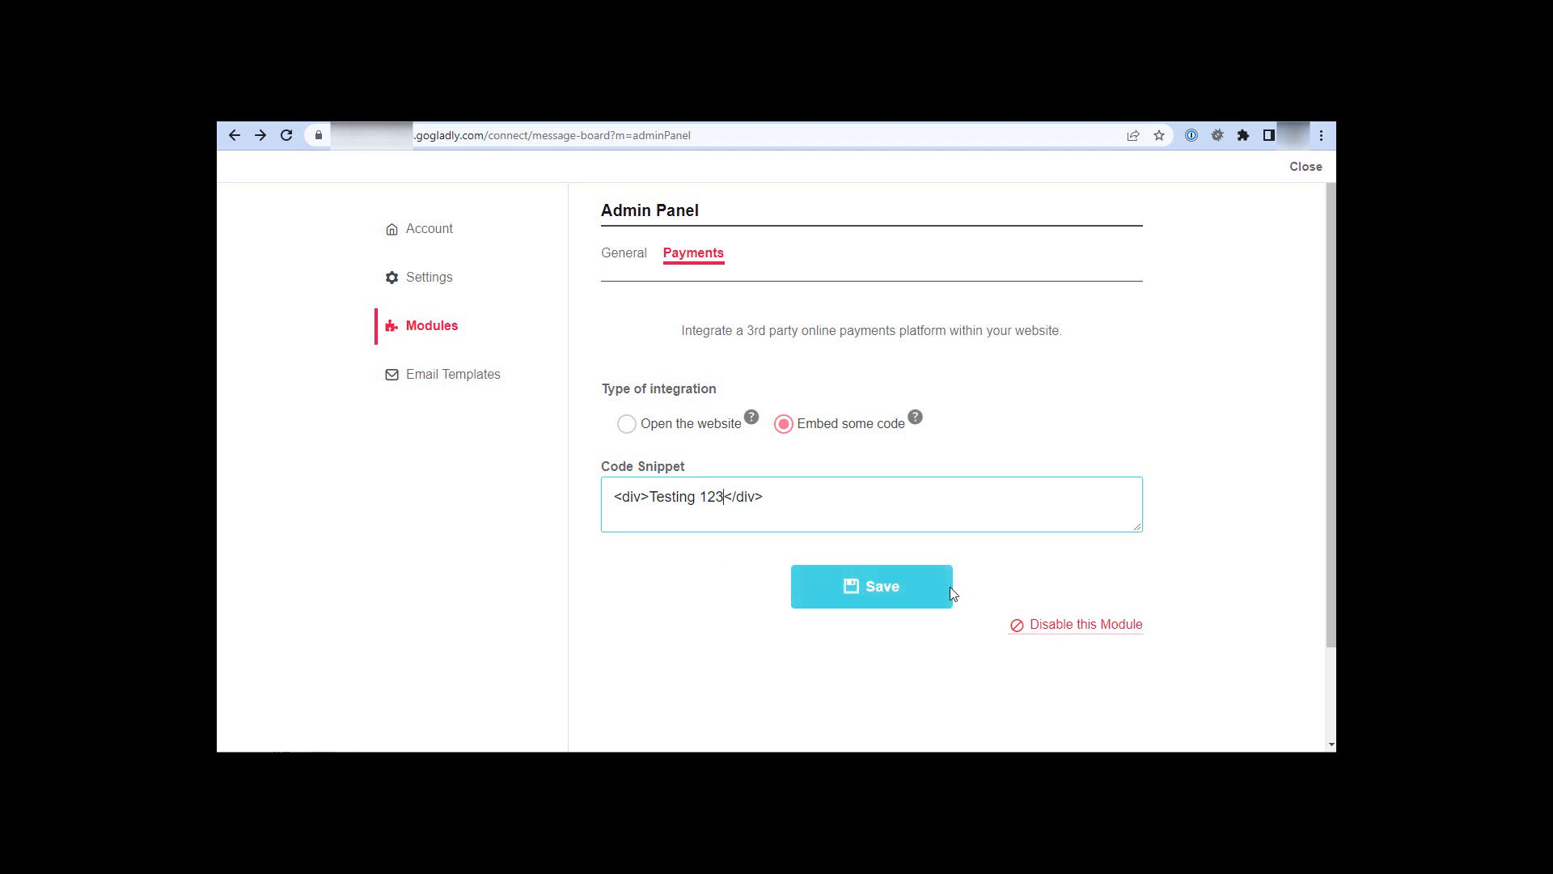
click(908, 592)
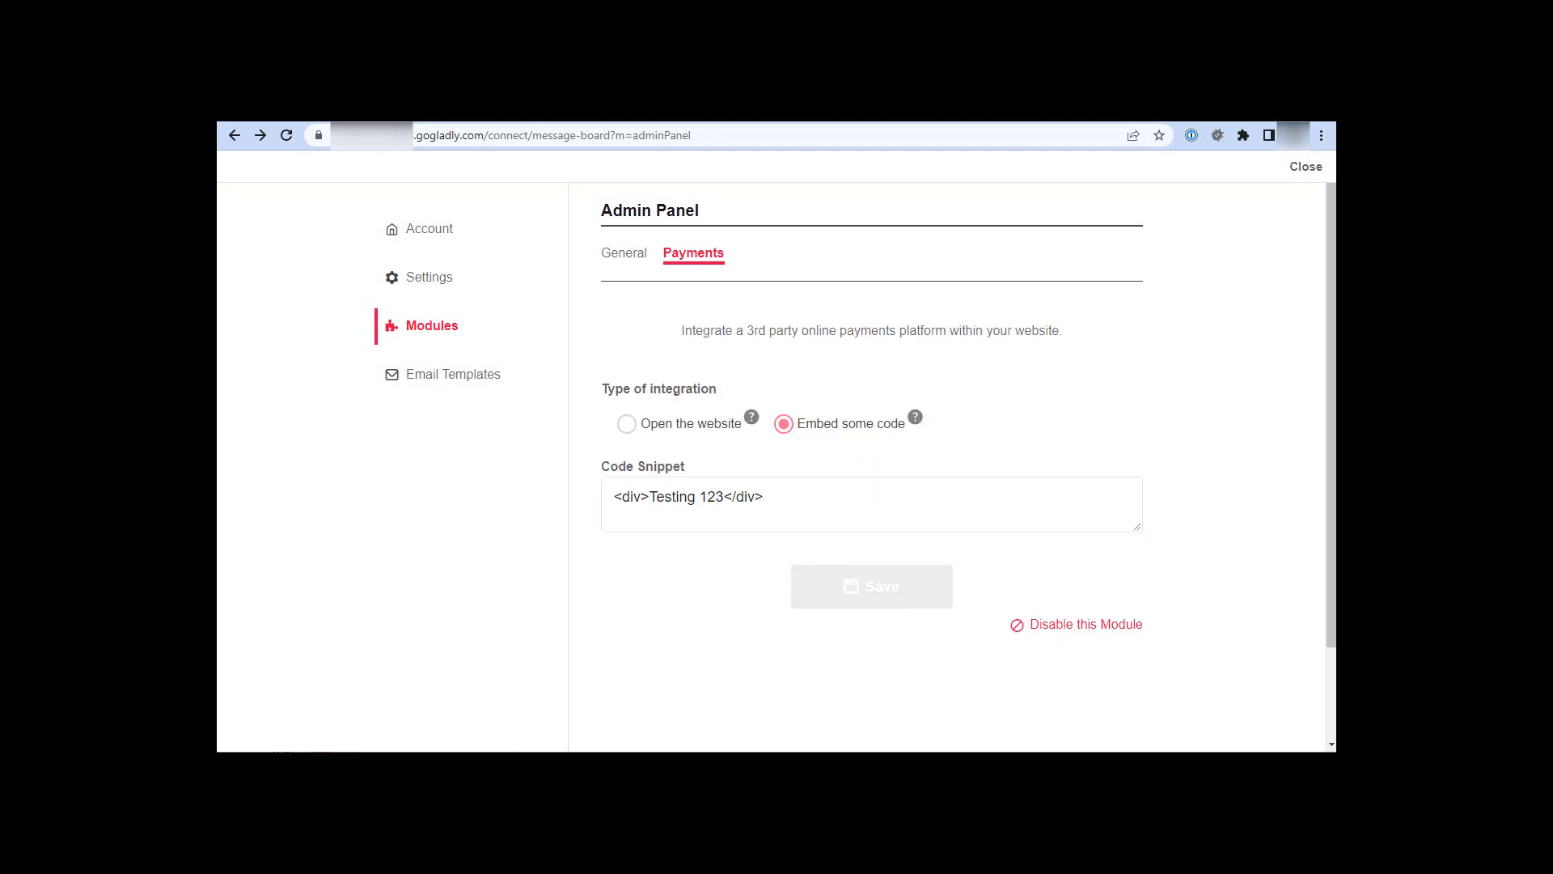
click(1305, 166)
click(249, 585)
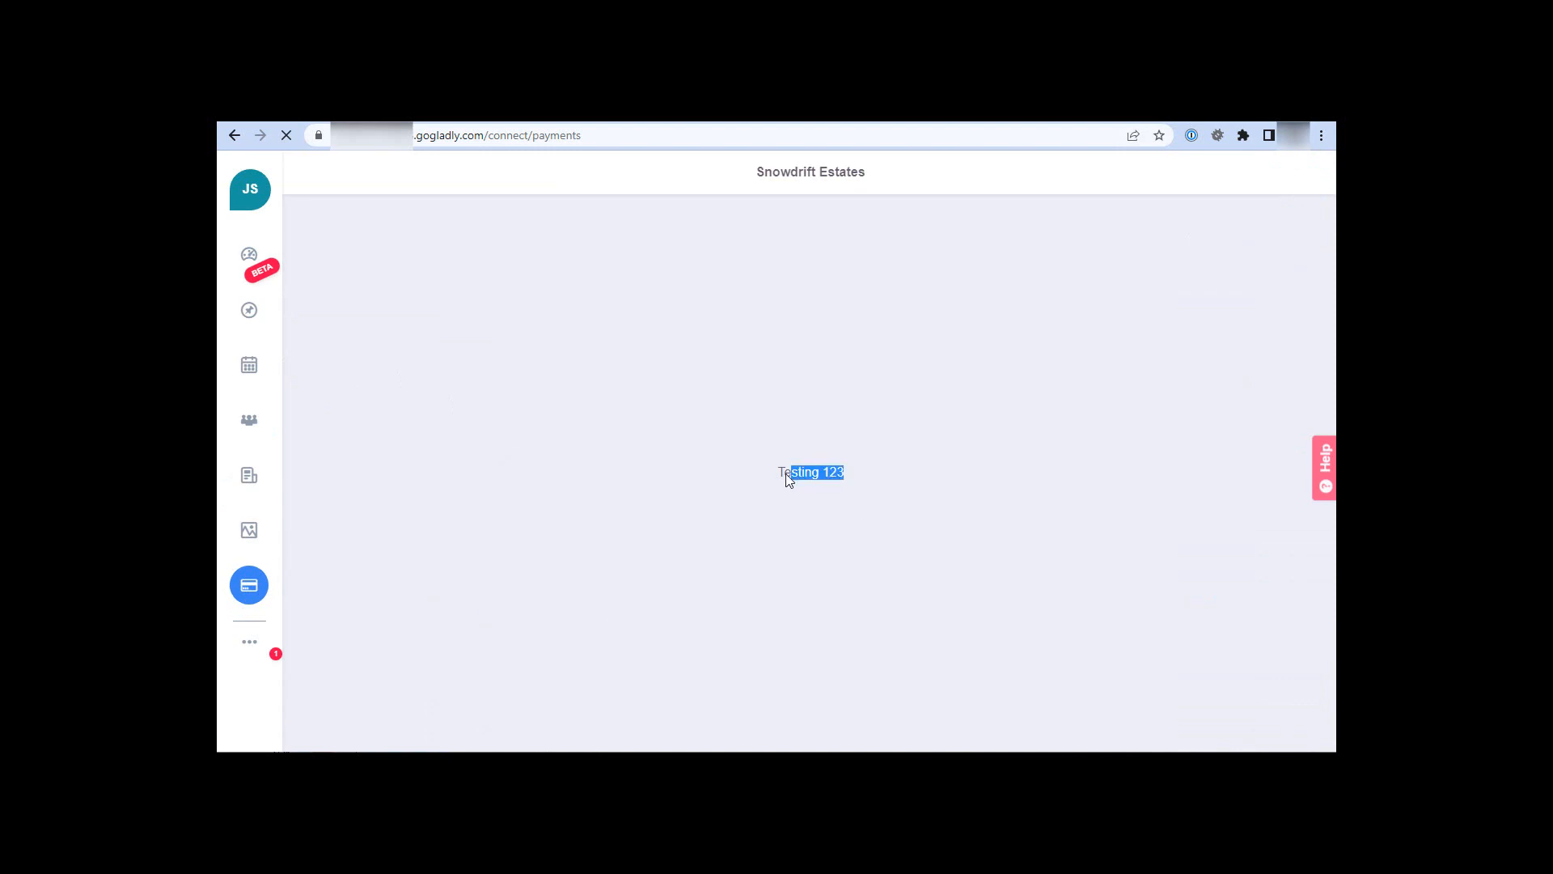
Reopen the Payments module settings, add style="color:red" to the div tag in the code snippet, save it and leave the Admin Panel.
click(249, 643)
click(315, 497)
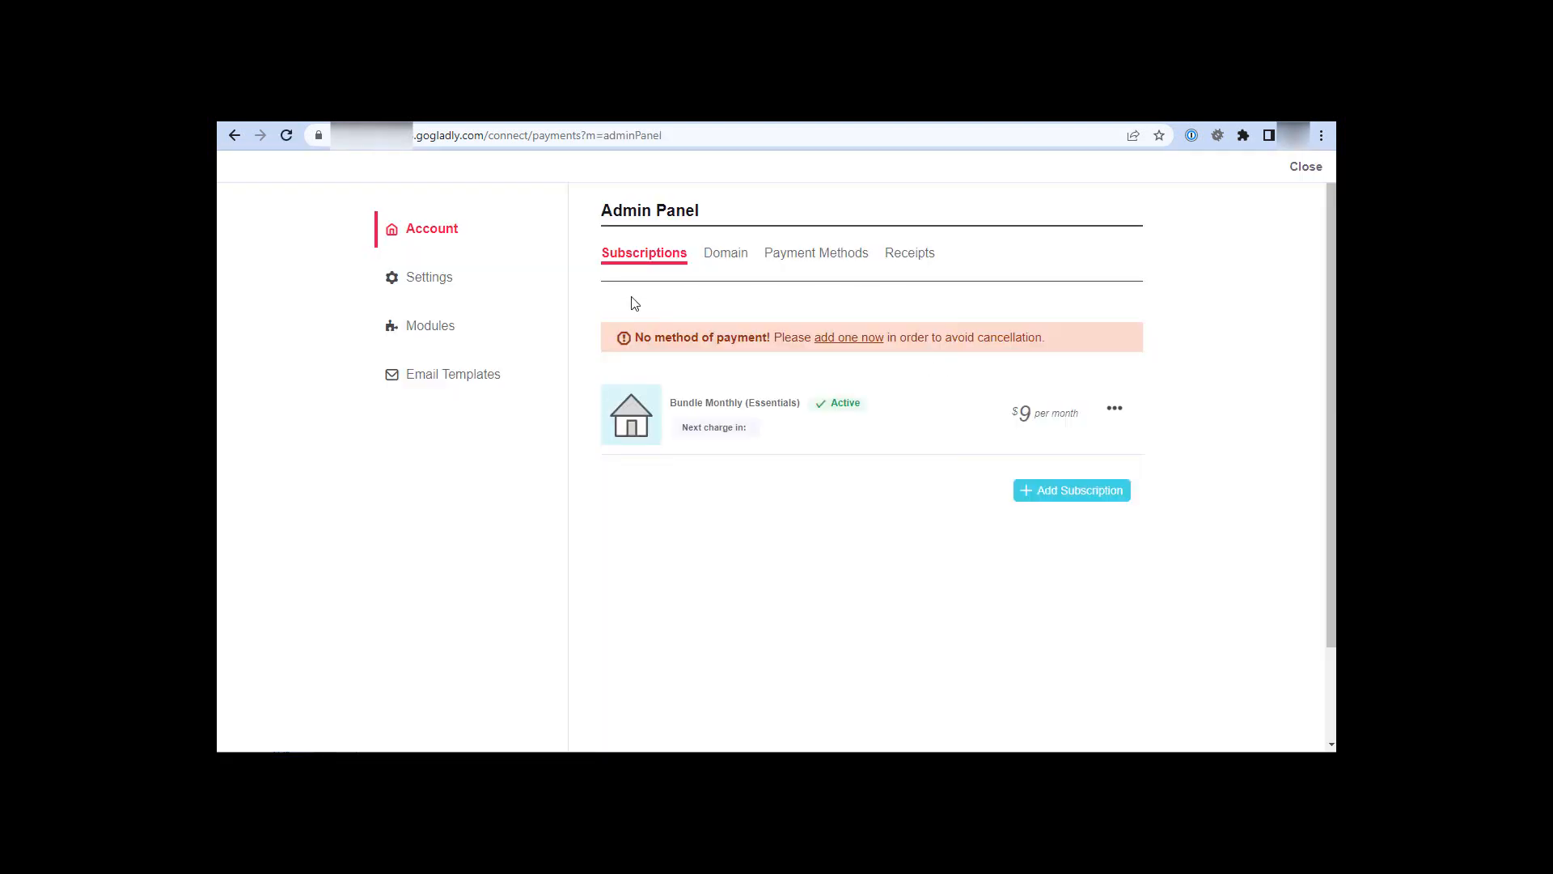
click(453, 325)
click(685, 264)
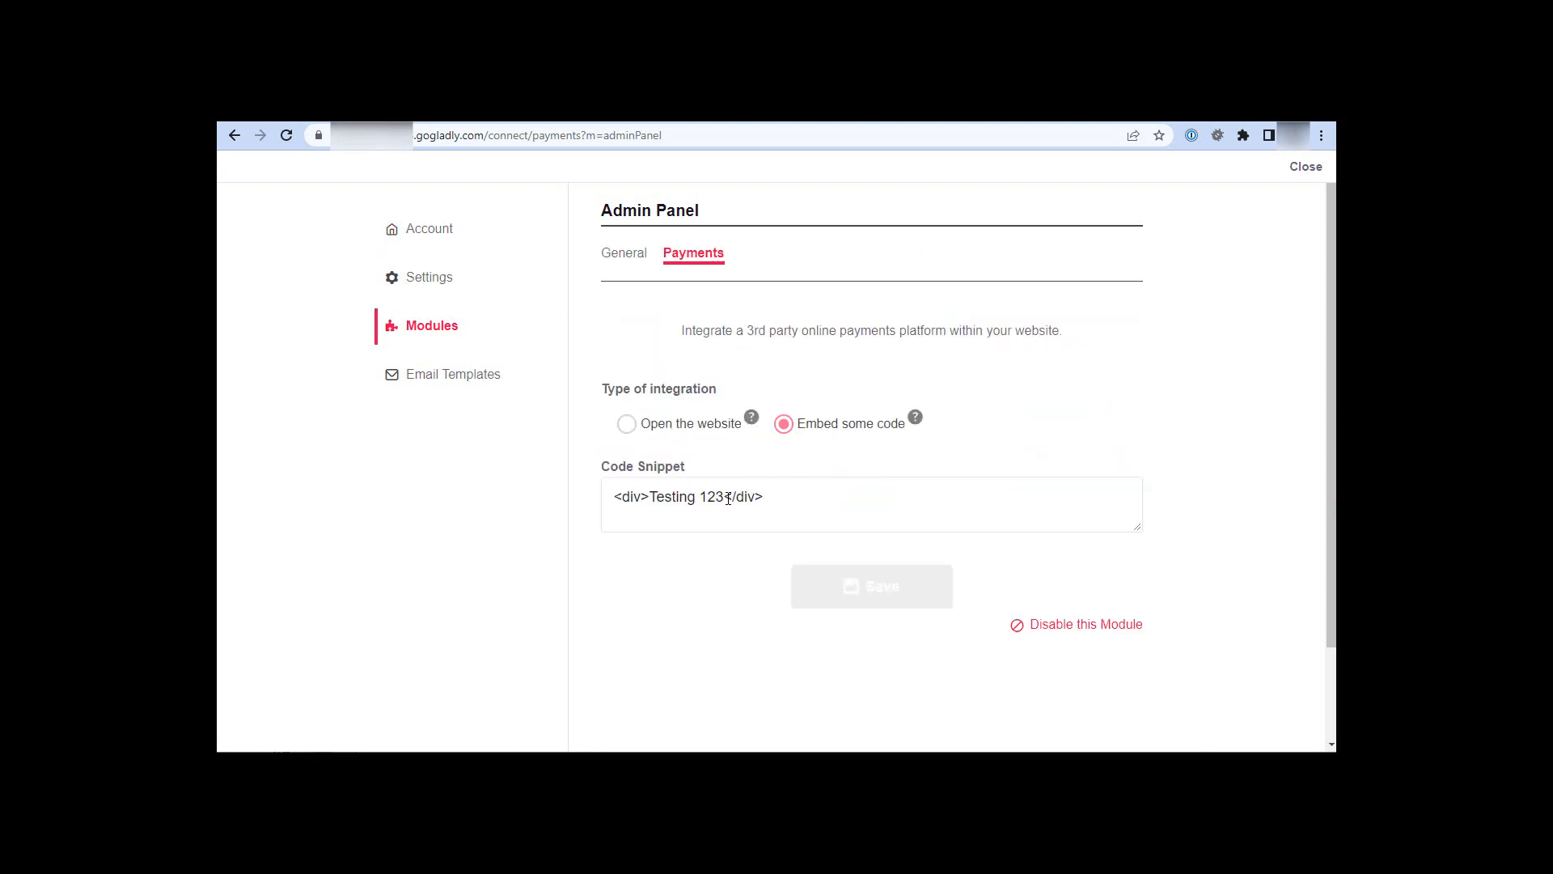
click(639, 496)
text(style=)
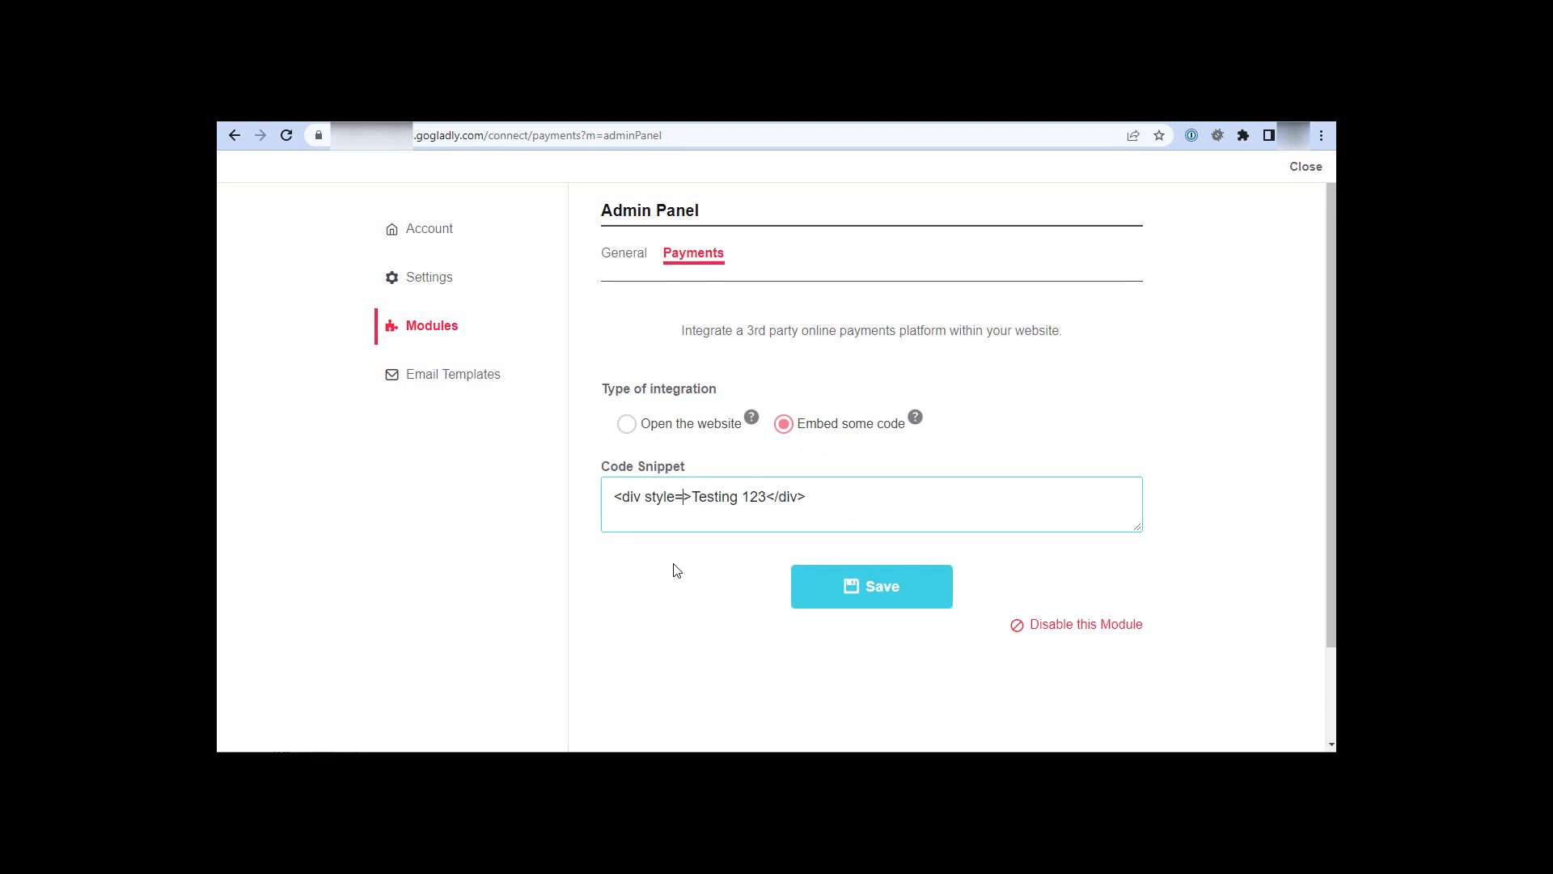
text("")
text(color:)
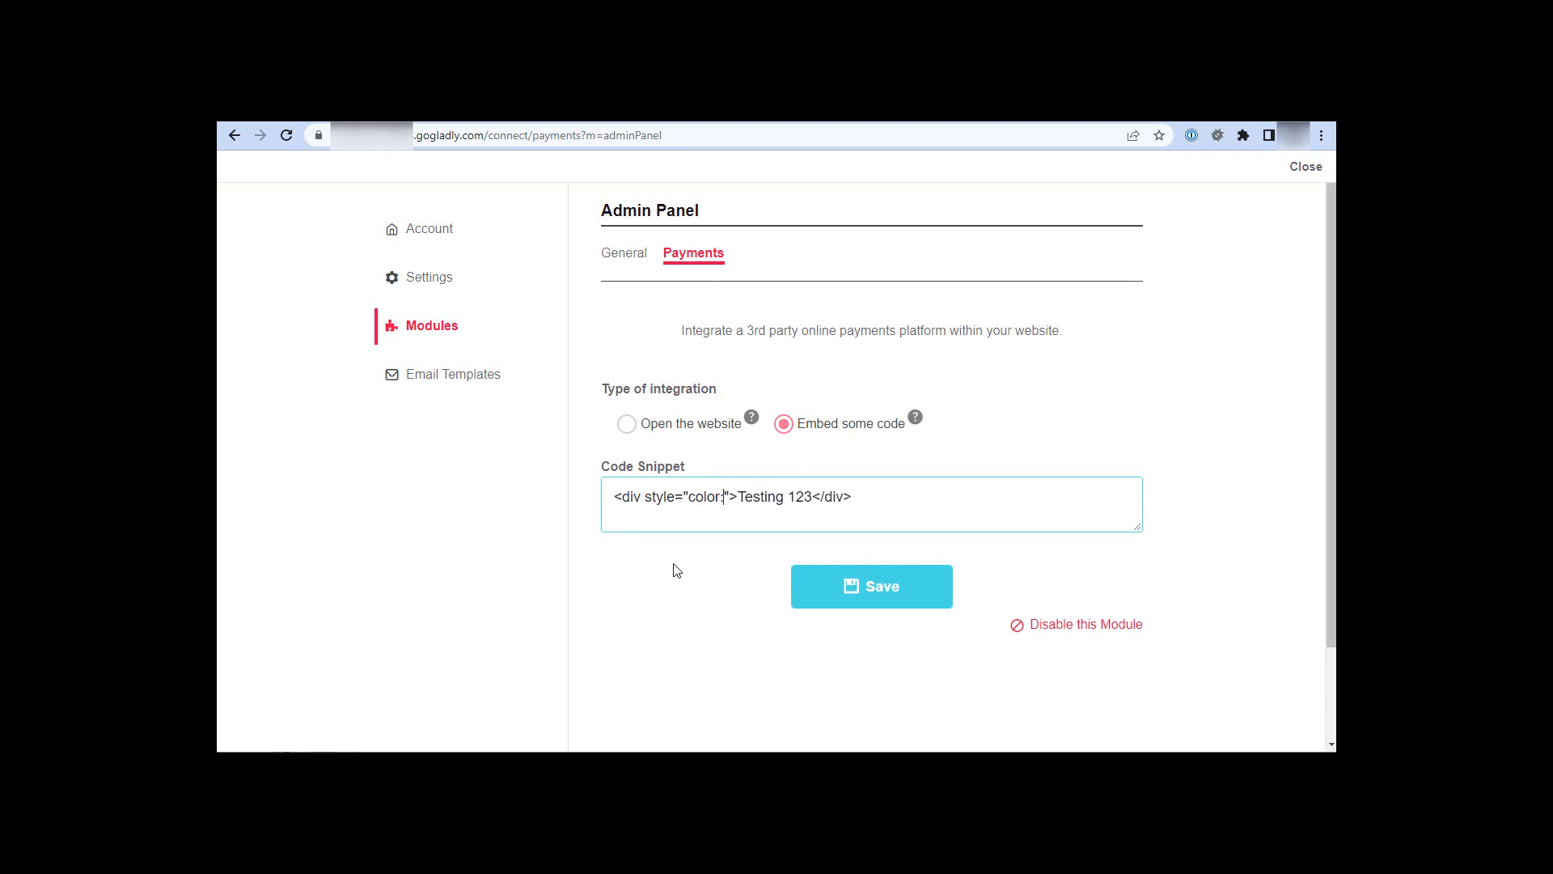
text(red)
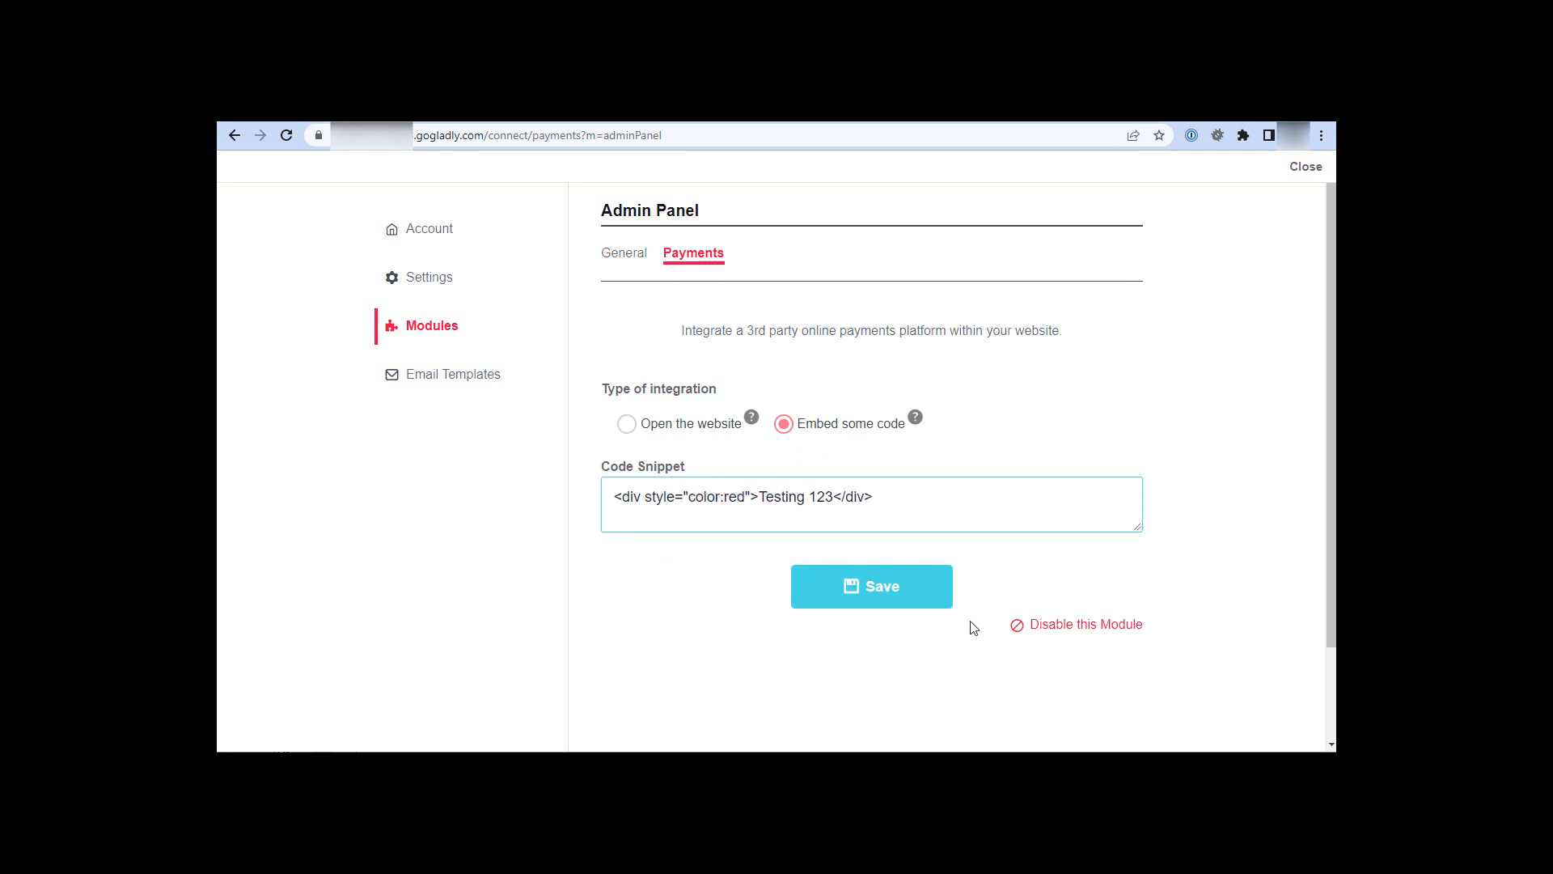
click(921, 605)
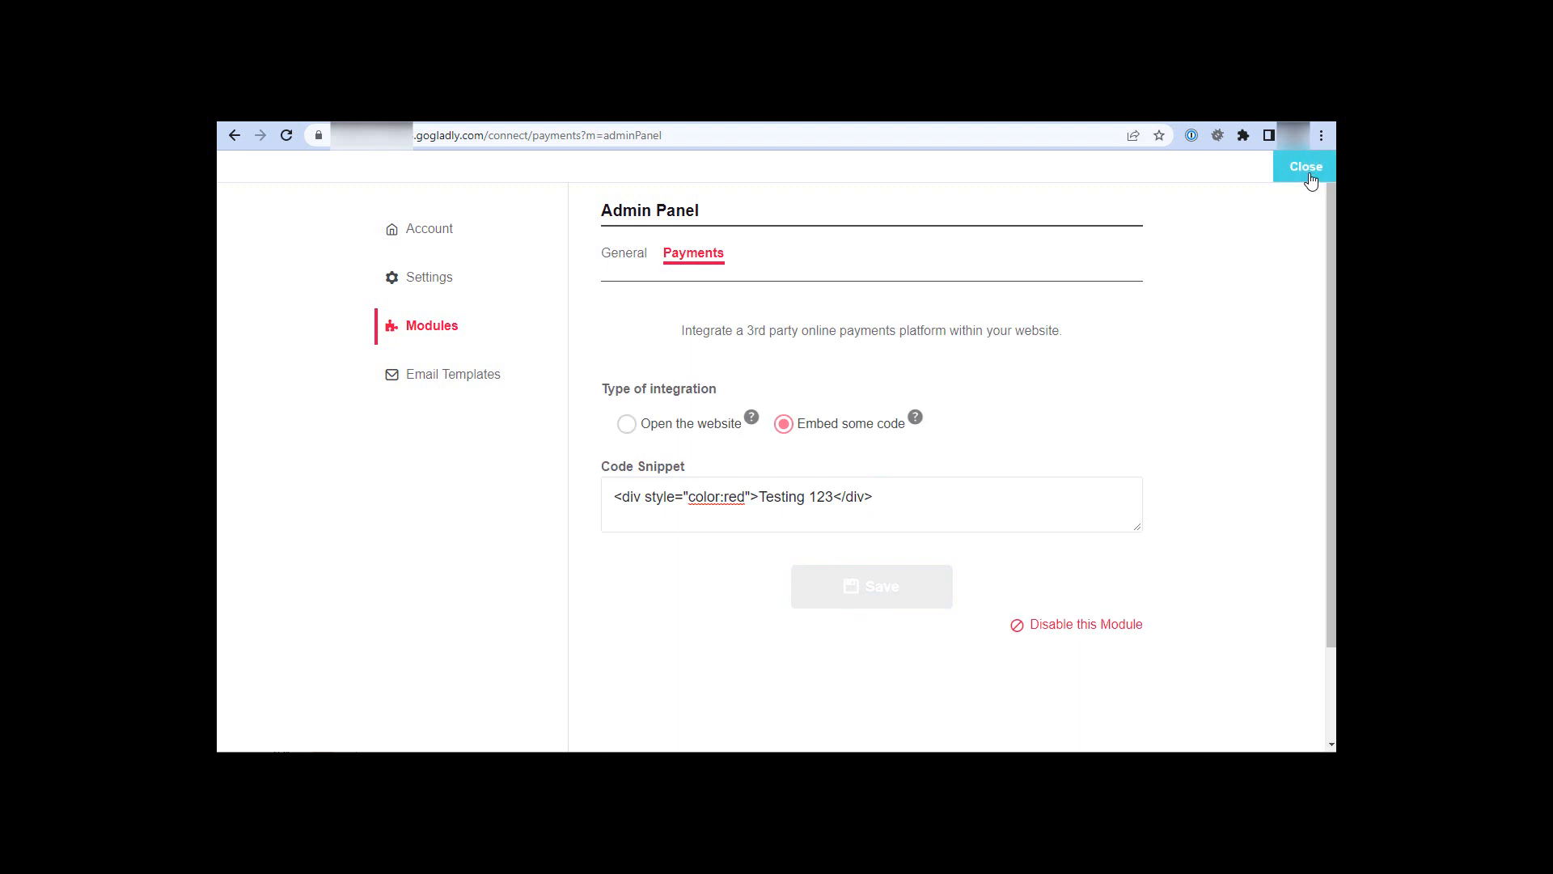
click(1305, 166)
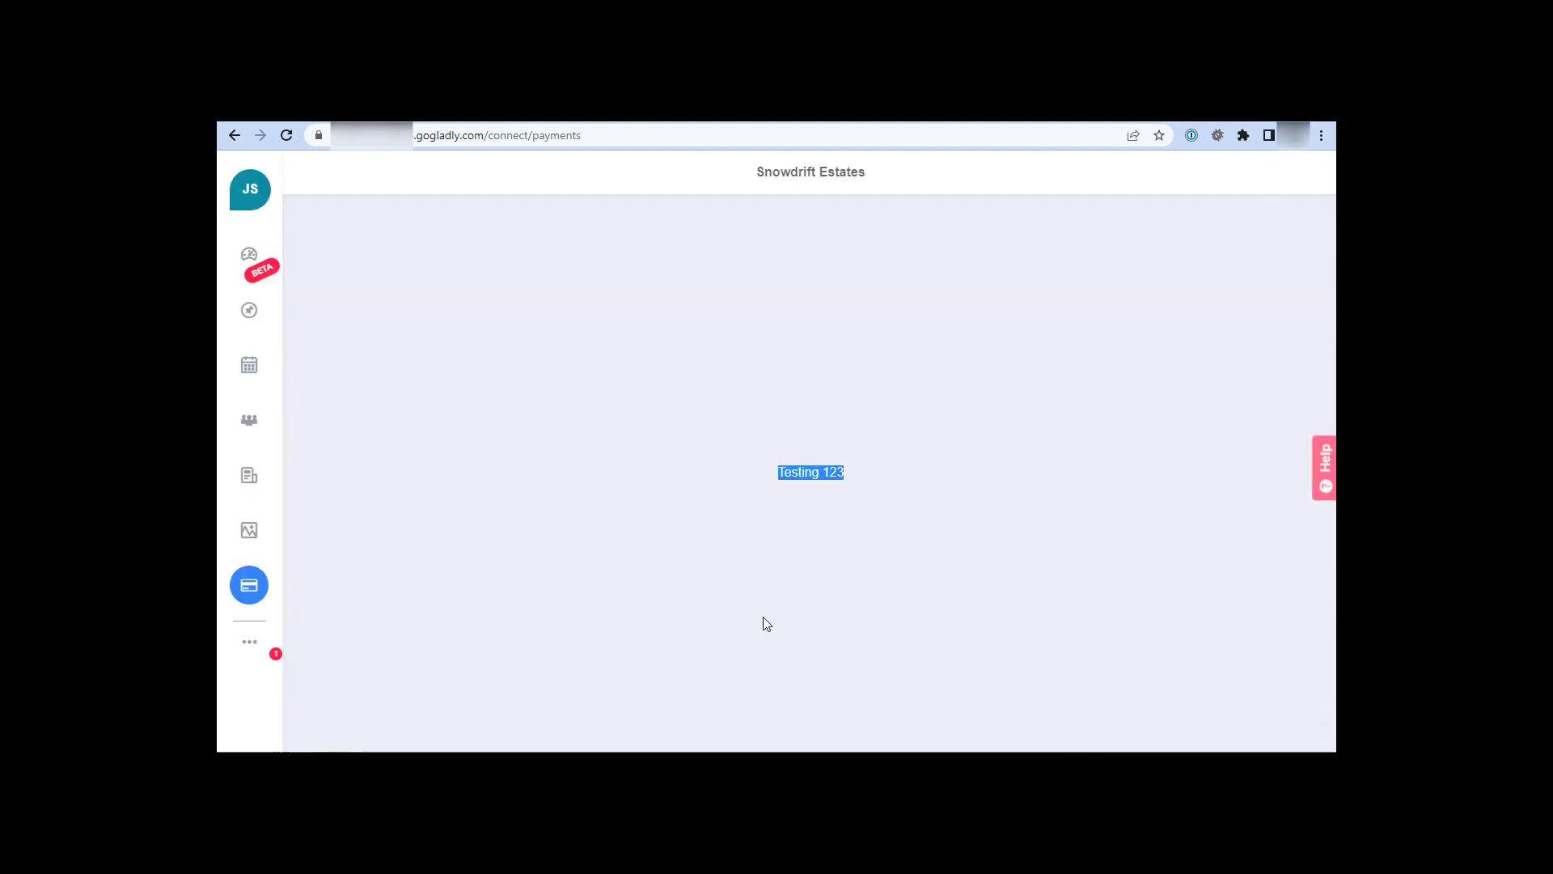